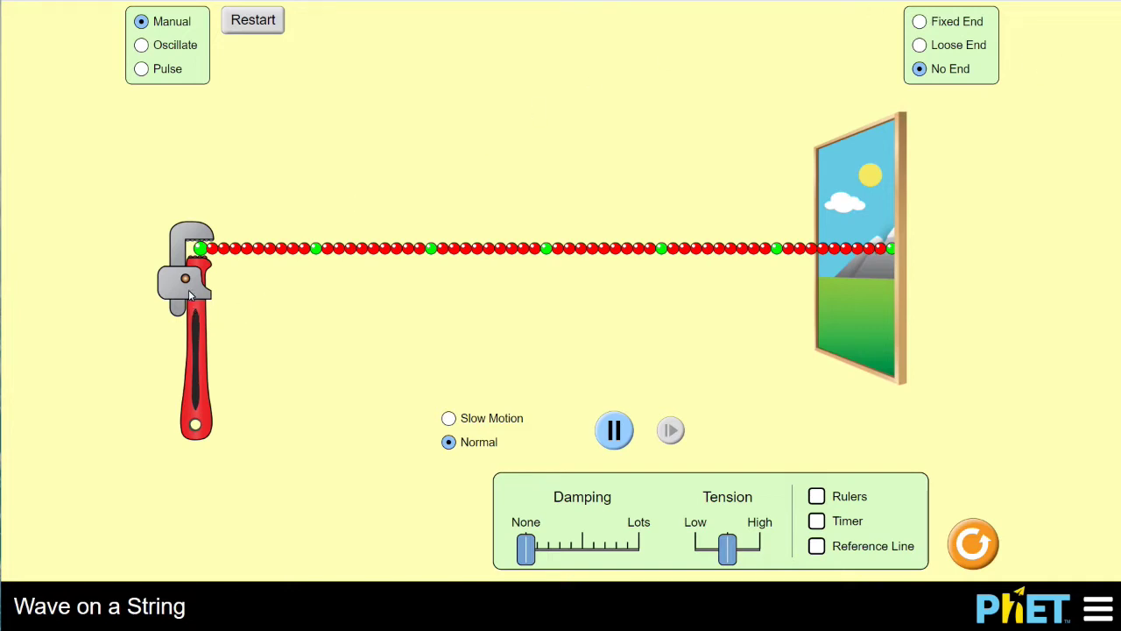
Step: Send several single pulses and a short wave train along the string by dragging its end
mouse_move(188, 289)
left_mouse_down()
mouse_move(189, 250)
mouse_move(190, 290)
left_mouse_up()
mouse_move(180, 289)
left_mouse_down()
mouse_move(176, 243)
mouse_move(163, 328)
mouse_move(148, 237)
mouse_move(149, 350)
mouse_move(140, 236)
mouse_move(139, 283)
mouse_move(172, 267)
mouse_move(164, 236)
mouse_move(175, 293)
mouse_move(184, 260)
mouse_move(179, 305)
left_mouse_up()
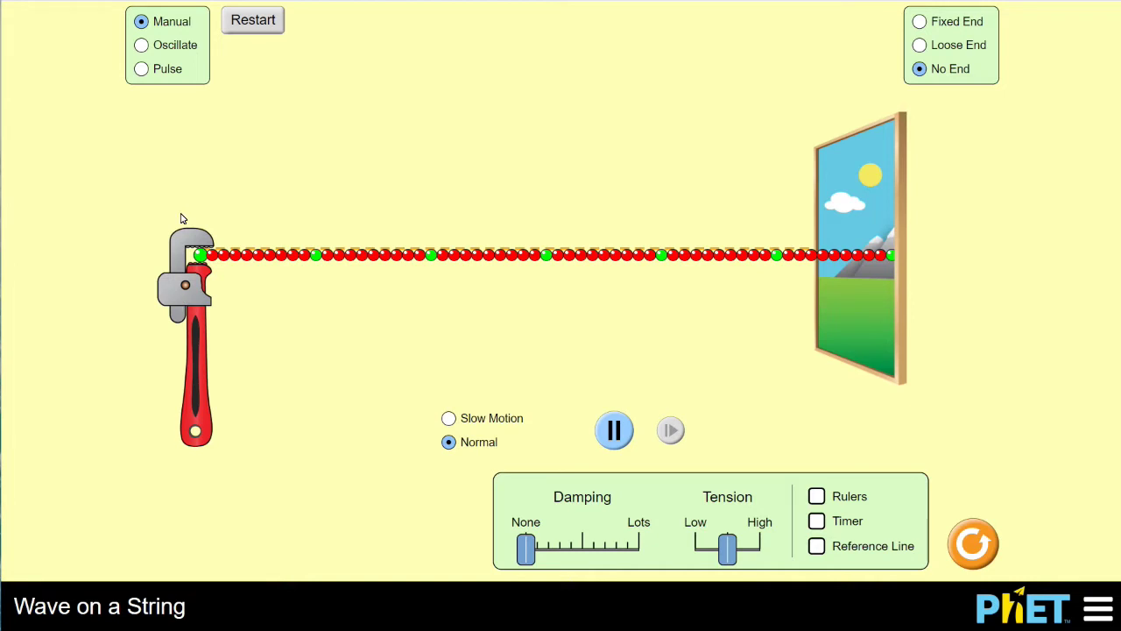
mouse_move(196, 287)
left_mouse_down()
mouse_move(189, 254)
mouse_move(188, 320)
mouse_move(193, 249)
mouse_move(193, 320)
mouse_move(192, 241)
mouse_move(192, 313)
mouse_move(195, 257)
mouse_move(197, 286)
left_mouse_up()
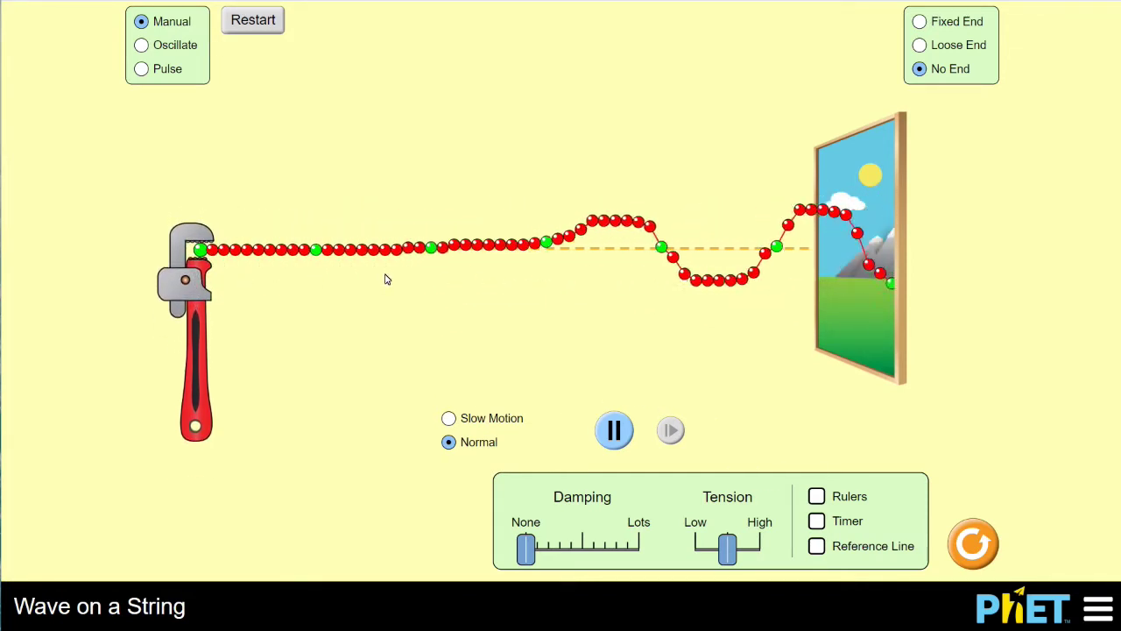
mouse_move(175, 282)
left_mouse_down()
mouse_move(183, 233)
mouse_move(178, 304)
mouse_move(169, 247)
mouse_move(169, 310)
mouse_move(160, 249)
mouse_move(166, 321)
mouse_move(164, 234)
mouse_move(160, 322)
mouse_move(156, 229)
mouse_move(153, 314)
mouse_move(149, 239)
mouse_move(149, 309)
mouse_move(146, 251)
mouse_move(150, 320)
mouse_move(149, 240)
mouse_move(154, 319)
mouse_move(156, 245)
mouse_move(154, 308)
mouse_move(152, 253)
mouse_move(151, 280)
left_mouse_up()
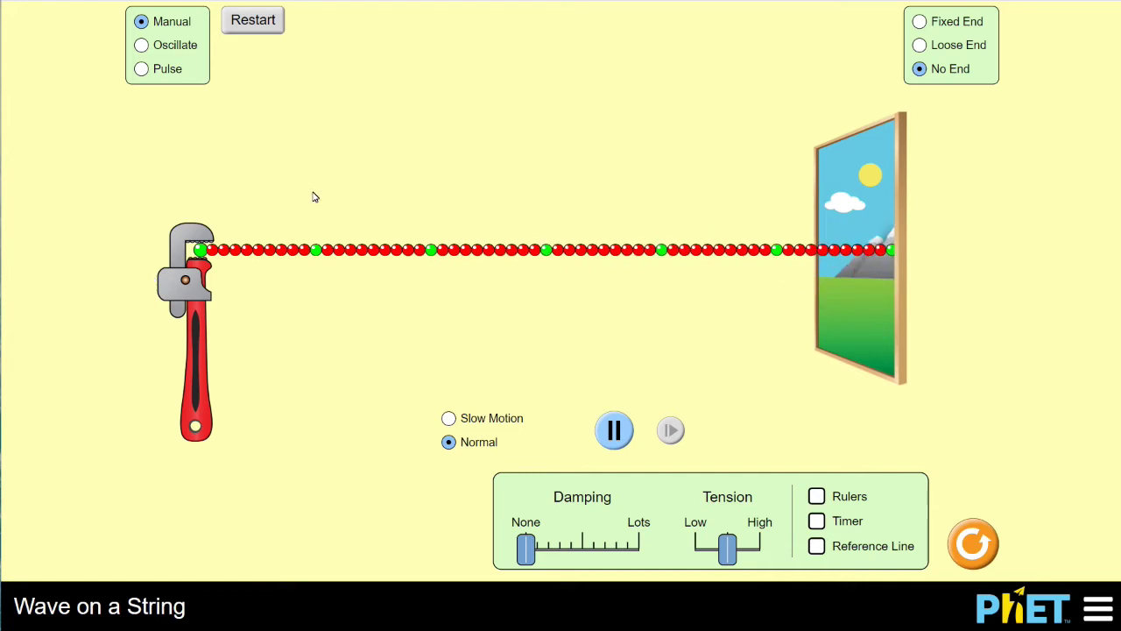
Step: Switch to Oscillate mode, try Slow Motion, then return to Normal speed
left_click(142, 45)
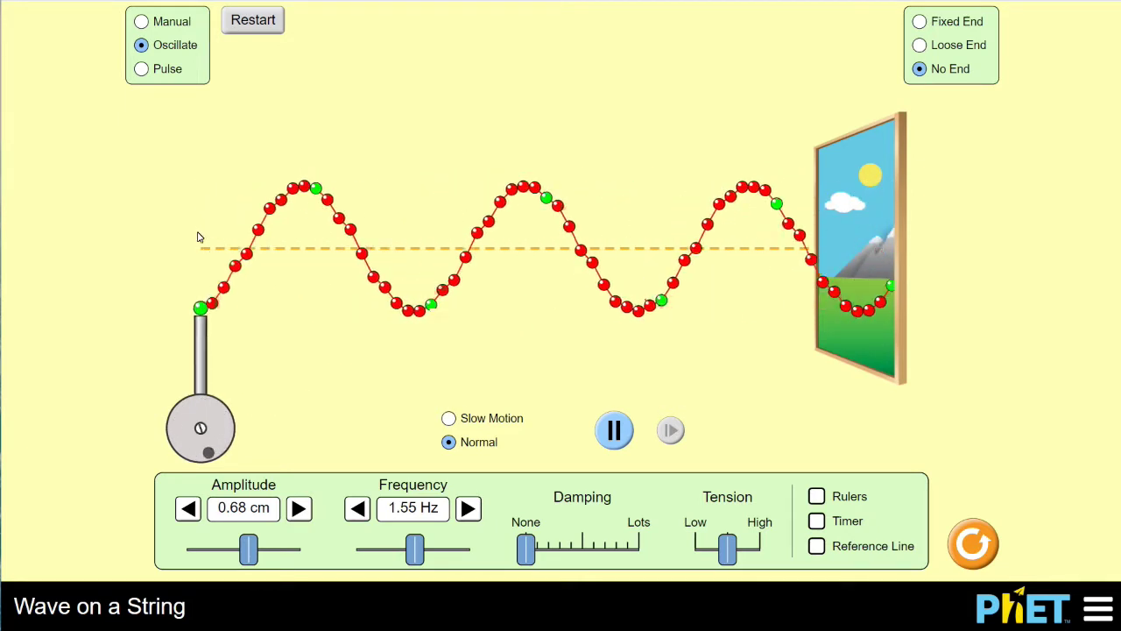
left_click(451, 420)
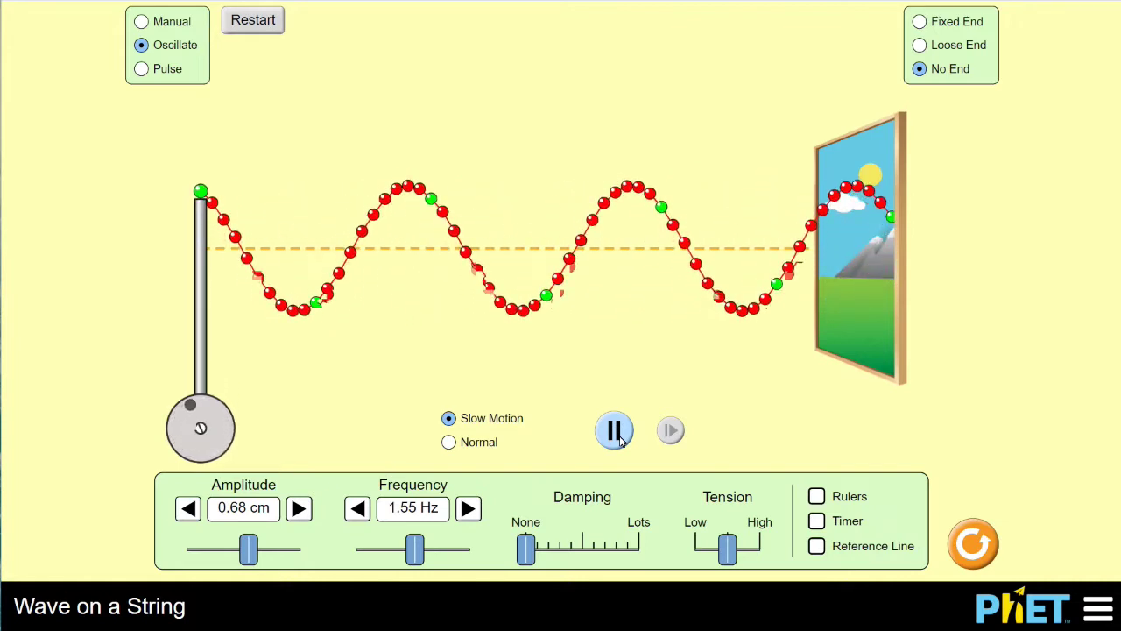
left_click(449, 442)
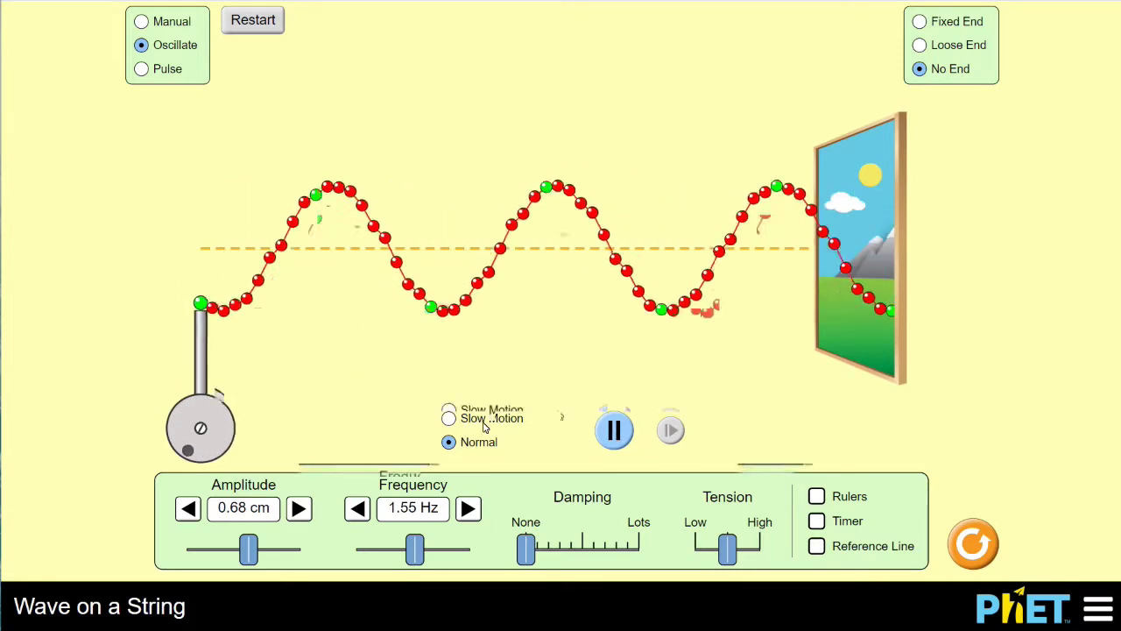
key("space")
key("space")
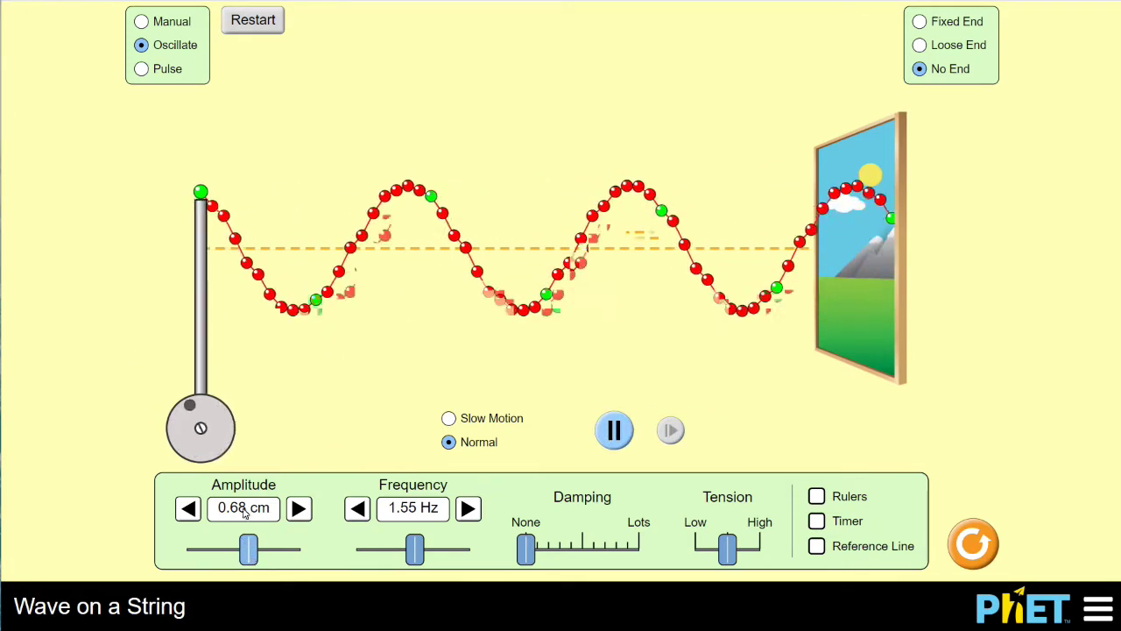
Step: Lower amplitude to 0.22 cm and frequency to 0.27 Hz, then raise both again
left_click_drag(249, 552, 209, 554)
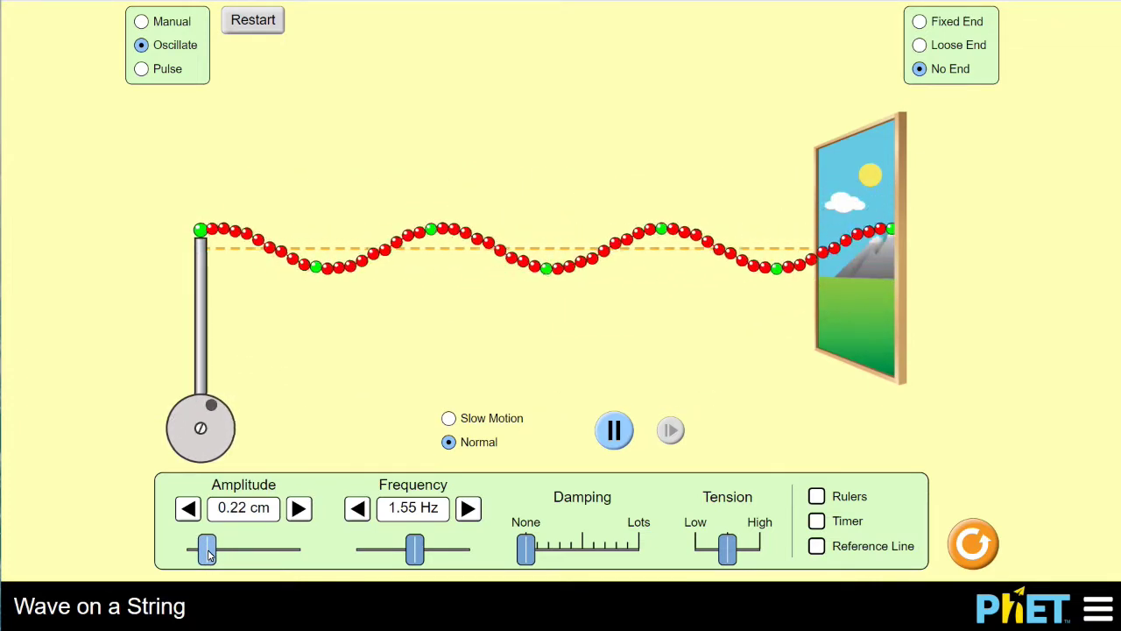
left_click_drag(209, 553, 238, 551)
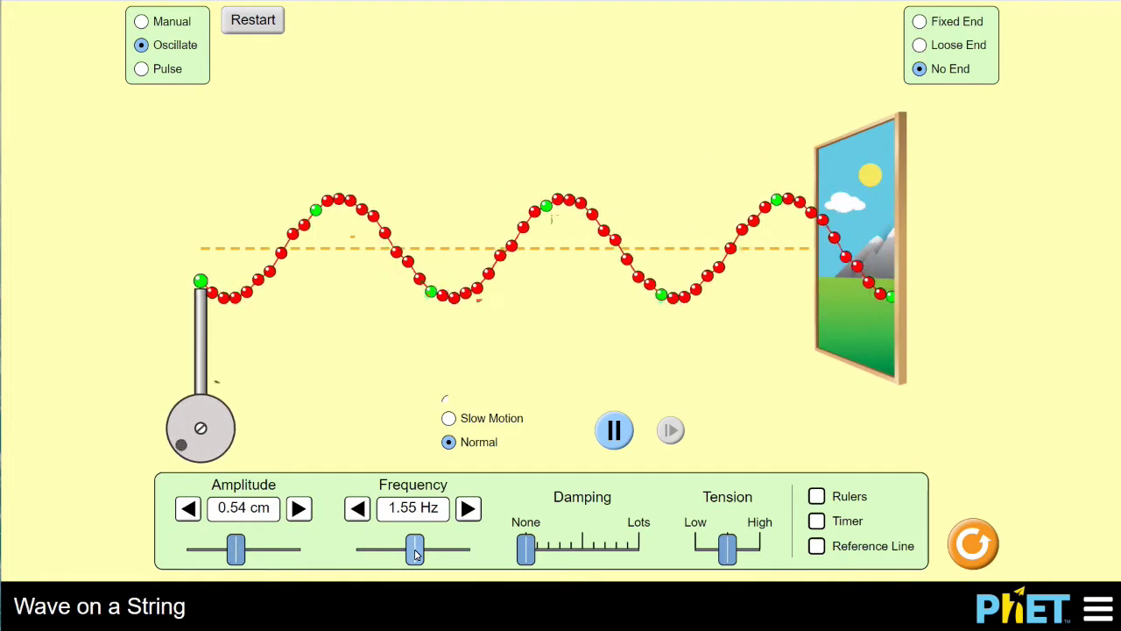
left_click_drag(417, 553, 368, 556)
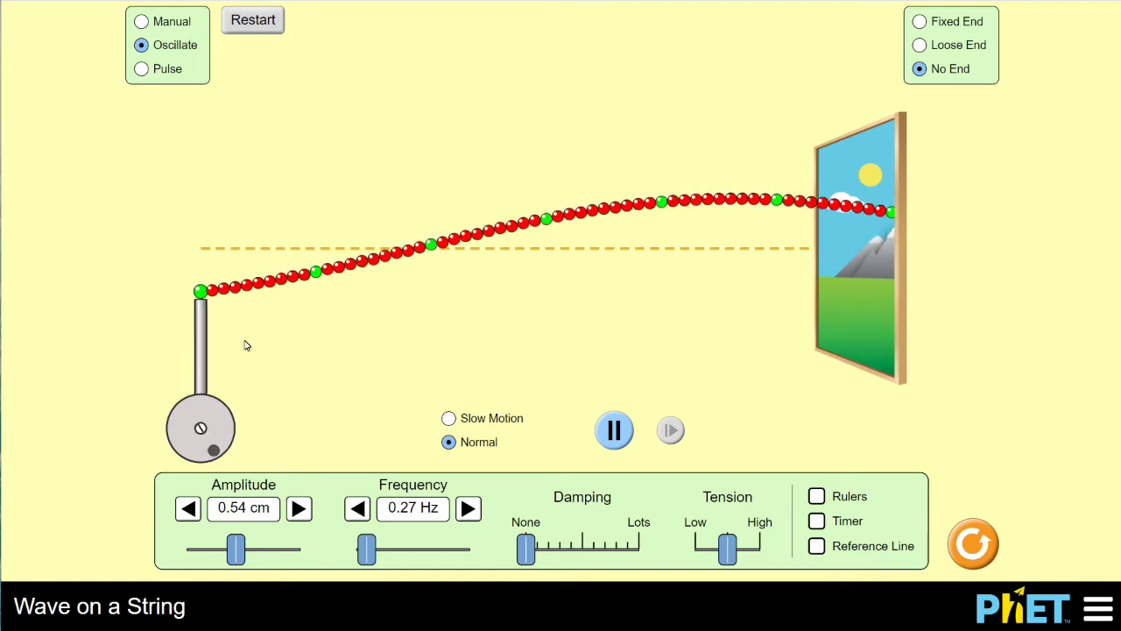
mouse_move(367, 550)
left_mouse_down()
mouse_move(474, 550)
mouse_move(375, 548)
left_mouse_up()
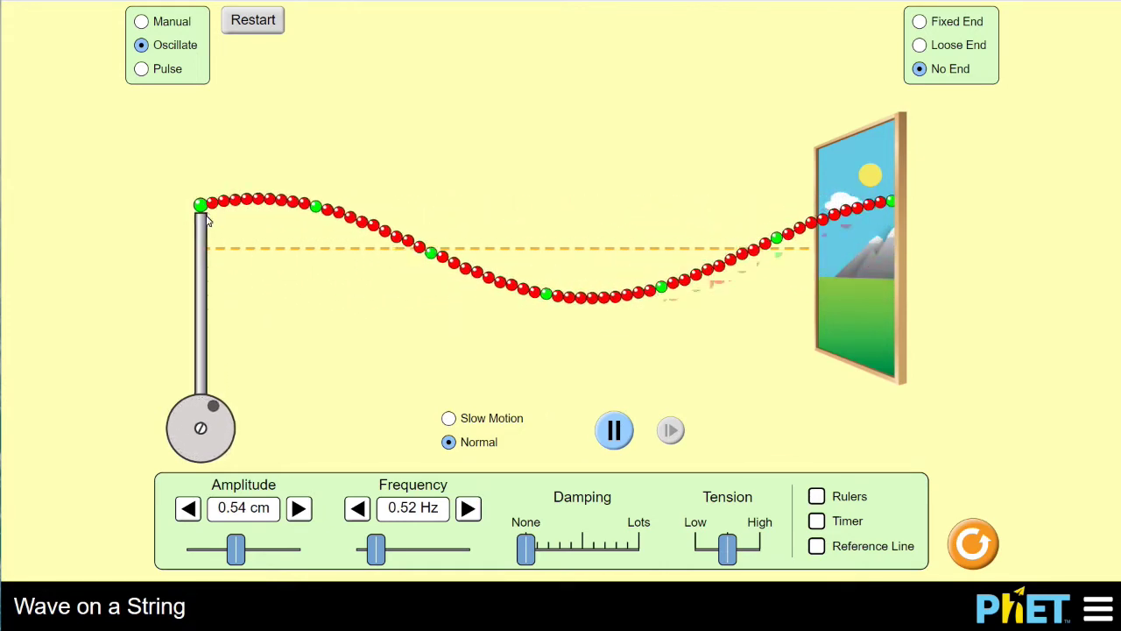
Step: Push frequency to about 2 Hz, then settle on 1.50 Hz and 1.00 cm amplitude
left_click_drag(382, 549, 443, 554)
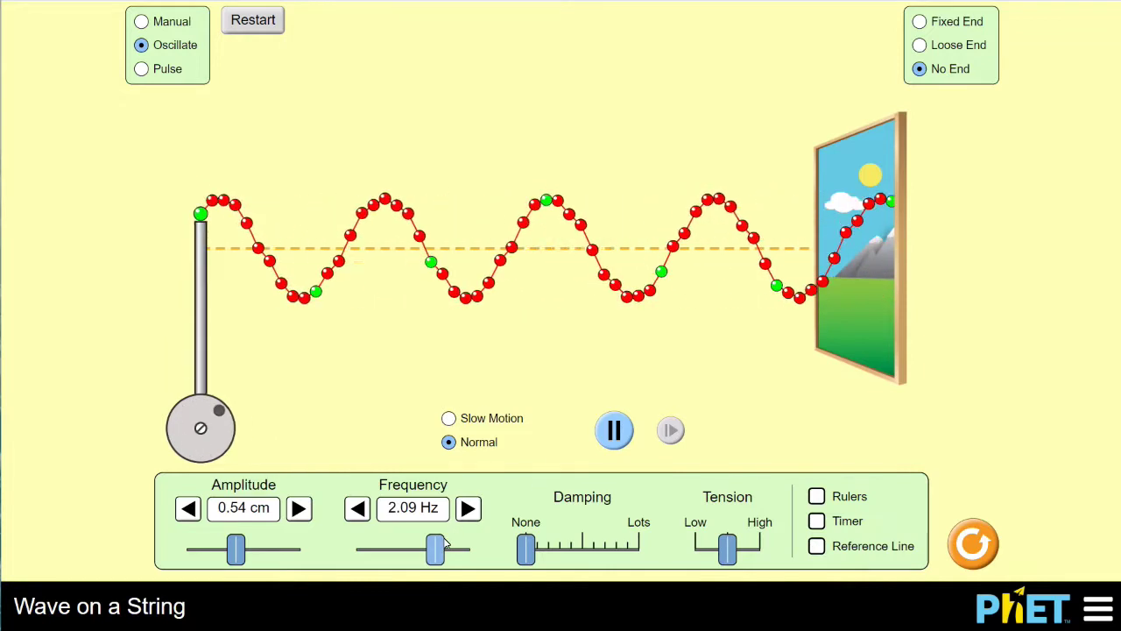
left_click_drag(438, 551, 413, 551)
left_click_drag(236, 549, 277, 550)
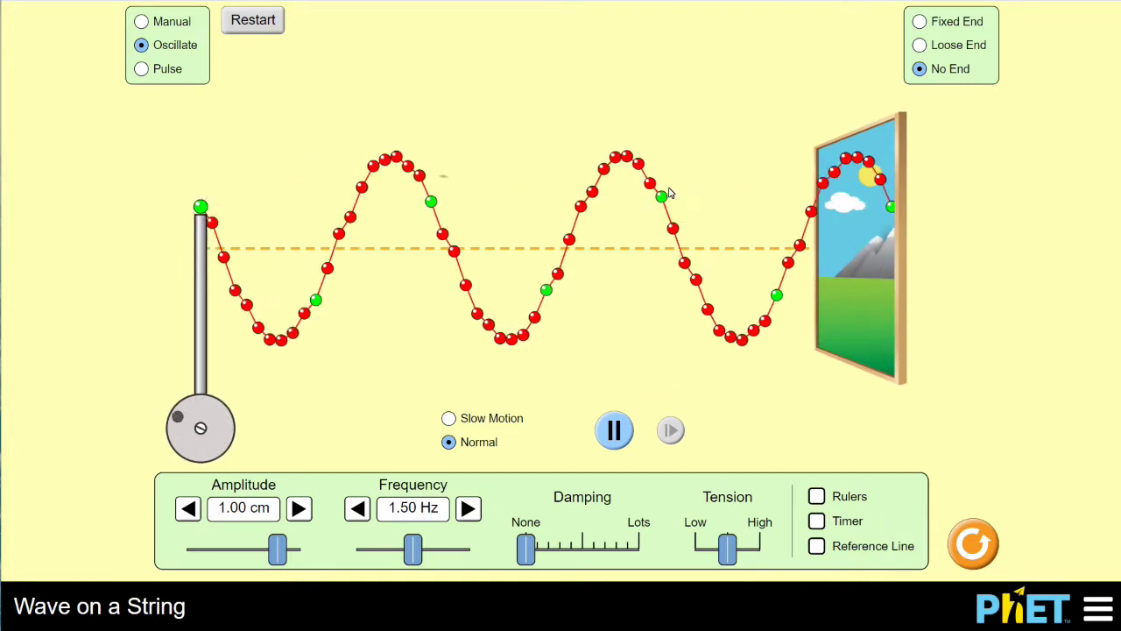
Step: Pause the wave, show the Rulers and Timer, and move the stopwatch to the lower left
left_click(615, 431)
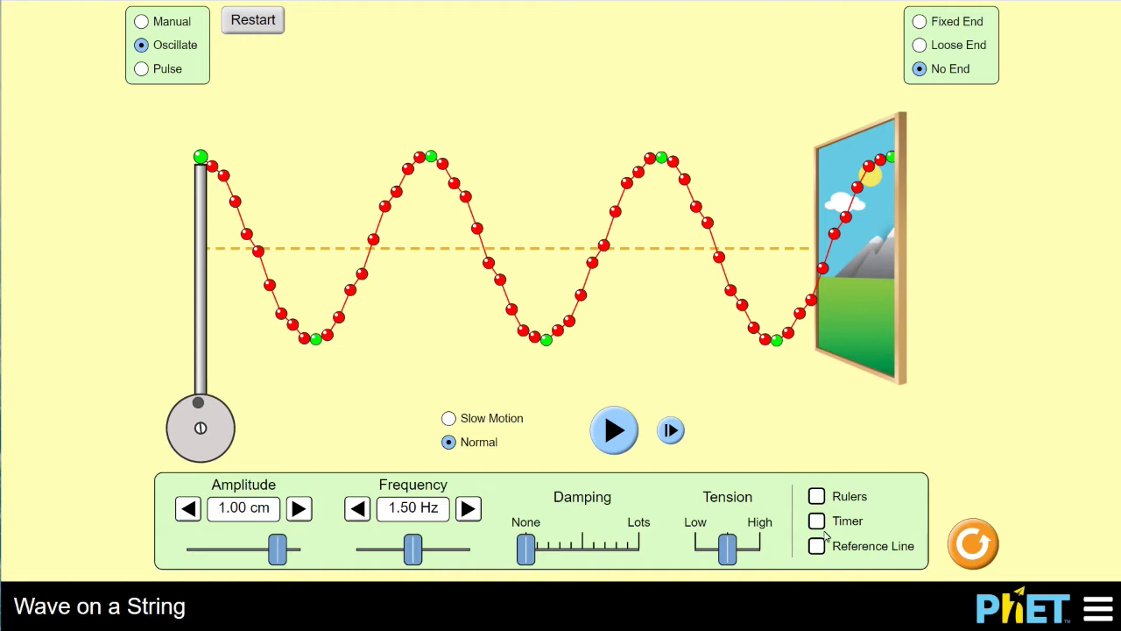
left_click(820, 503)
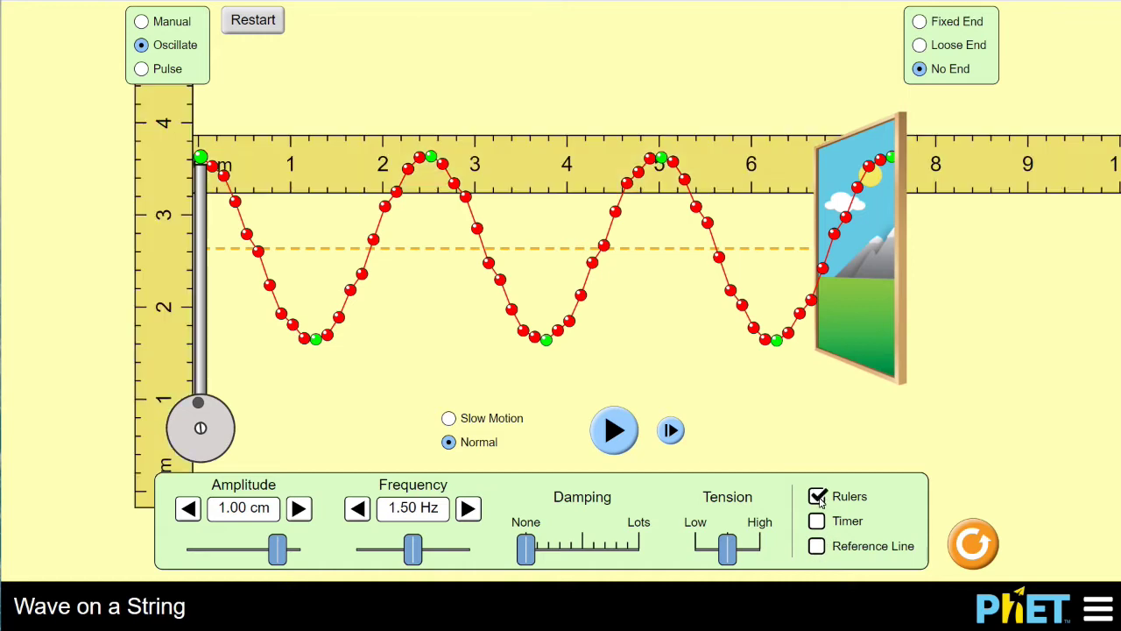
left_click(820, 523)
left_click_drag(102, 186, 82, 398)
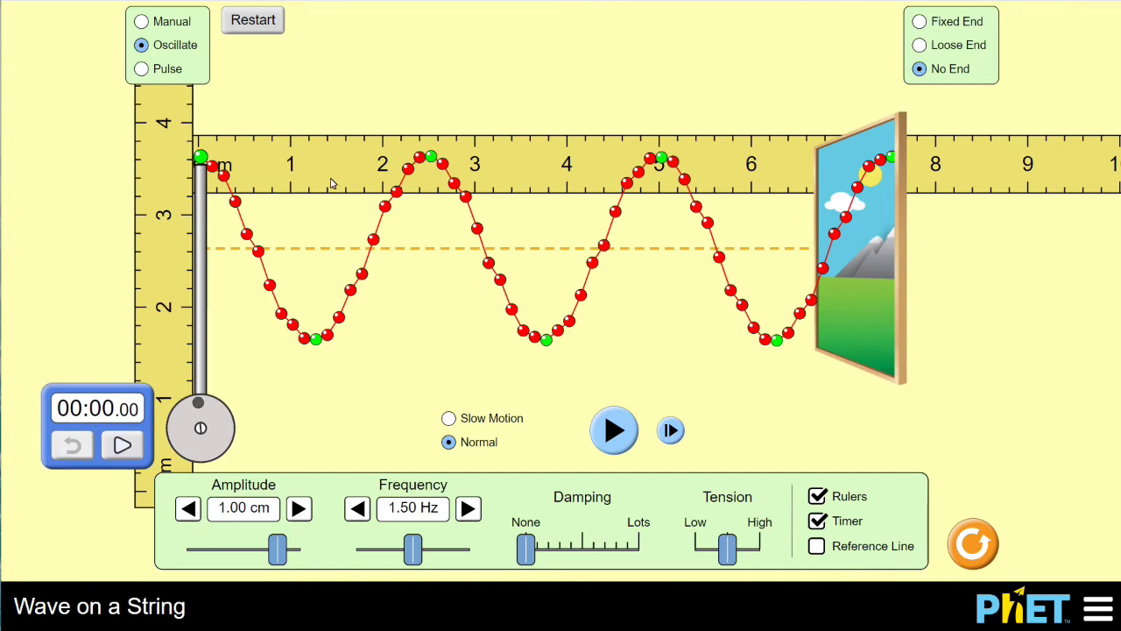
Step: Place the horizontal ruler above the wave and test the vertical ruler against crest and trough
left_click_drag(331, 184, 382, 106)
left_click_drag(170, 185, 170, 128)
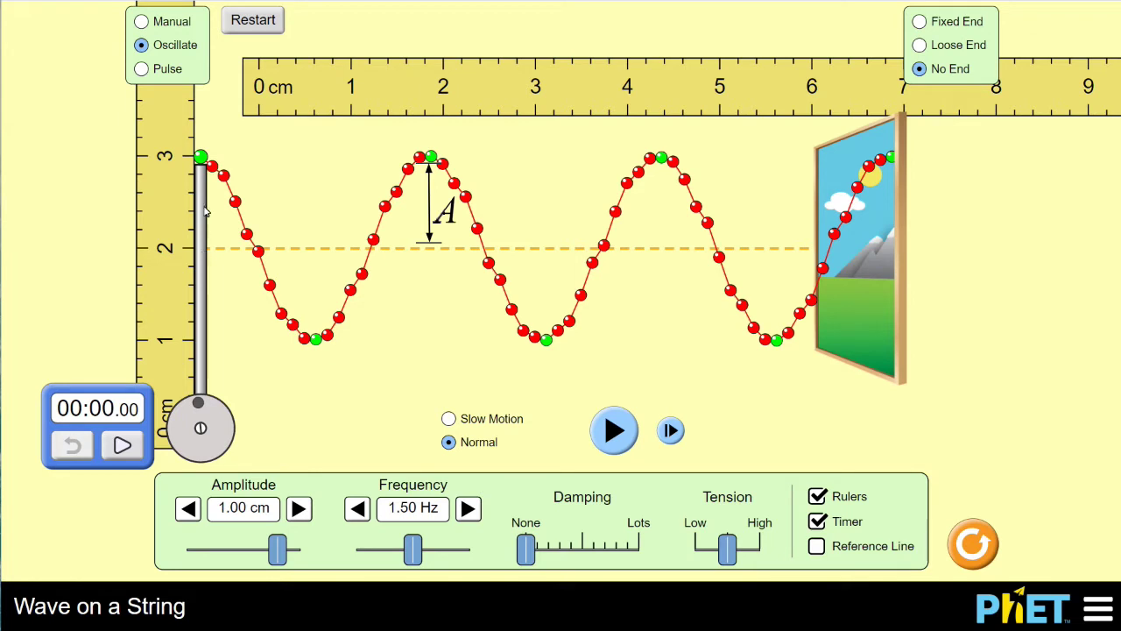
left_click_drag(181, 211, 417, 209)
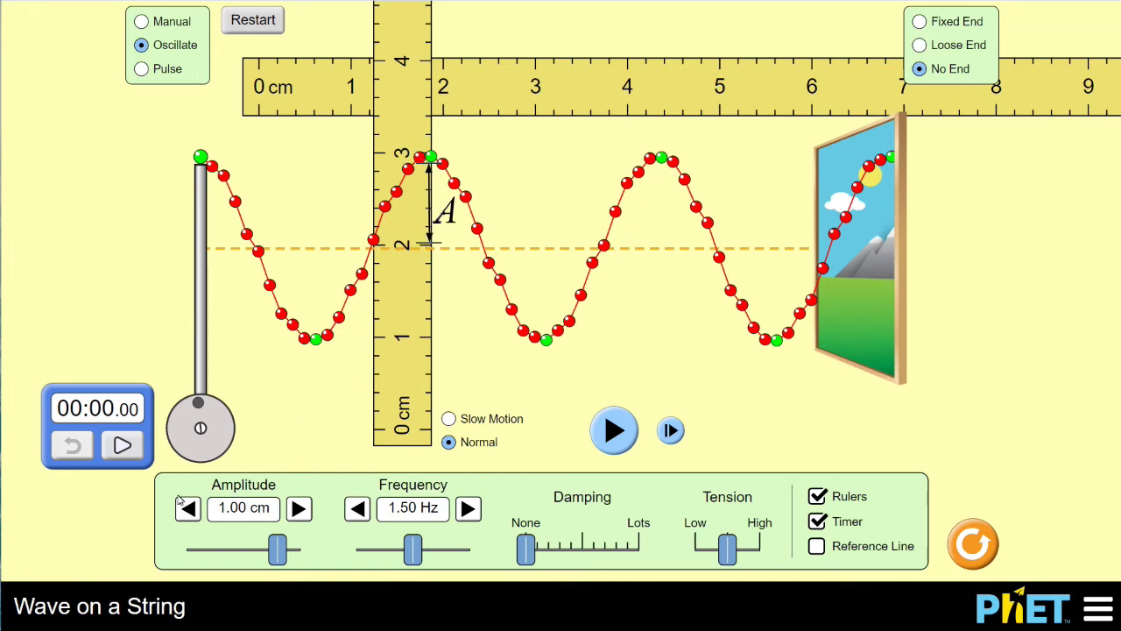
mouse_move(417, 295)
left_mouse_down()
mouse_move(114, 291)
mouse_move(441, 299)
left_mouse_up()
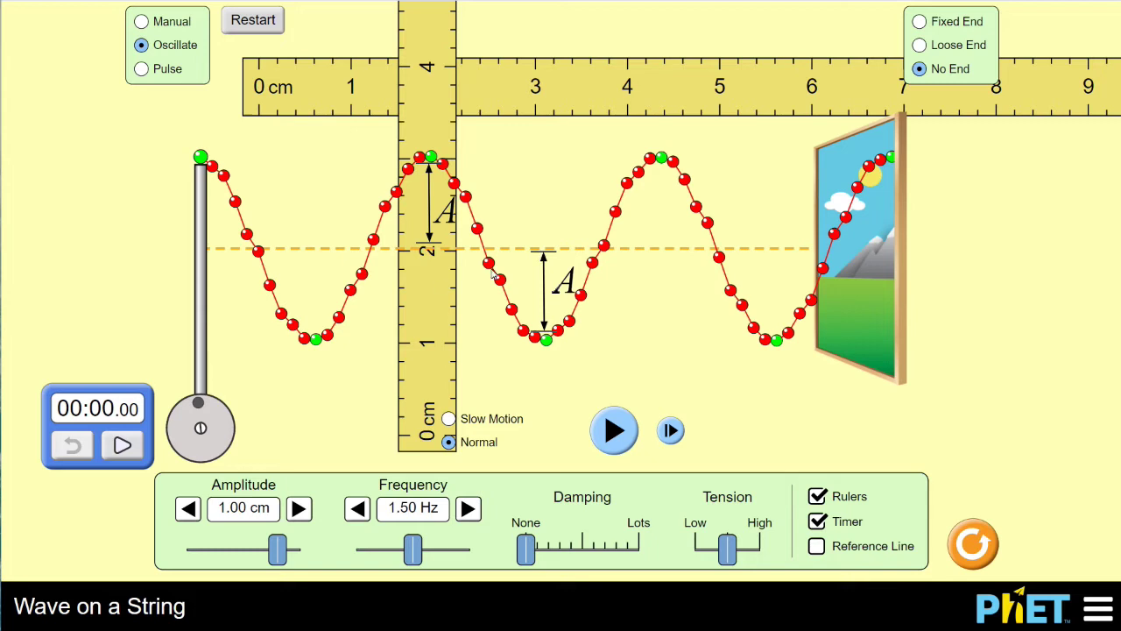
left_click_drag(436, 344, 525, 338)
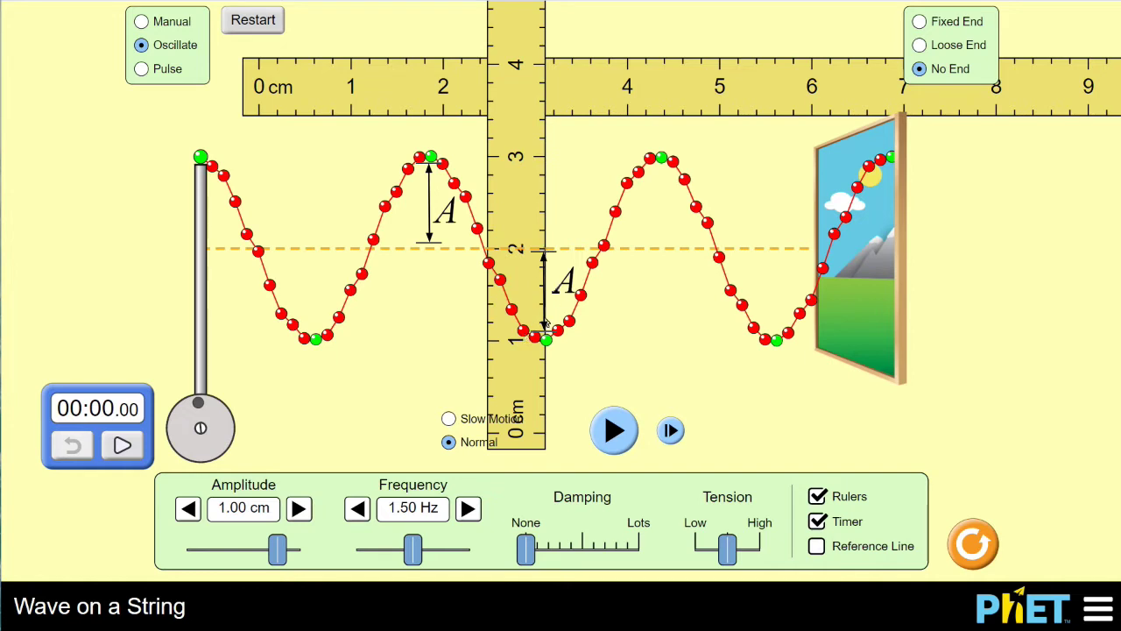
left_click_drag(520, 352, 135, 351)
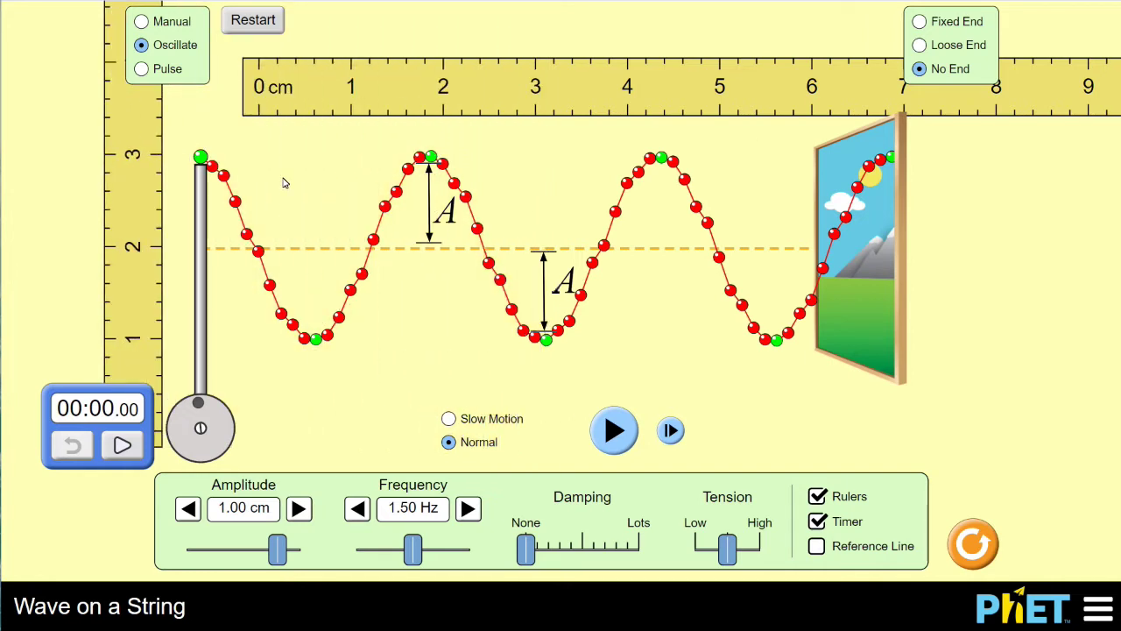
Step: Align the horizontal ruler's 0 cm mark with a crest, then park it above the wave
mouse_move(364, 91)
left_mouse_down()
mouse_move(342, 80)
mouse_move(317, 107)
mouse_move(316, 90)
left_mouse_up()
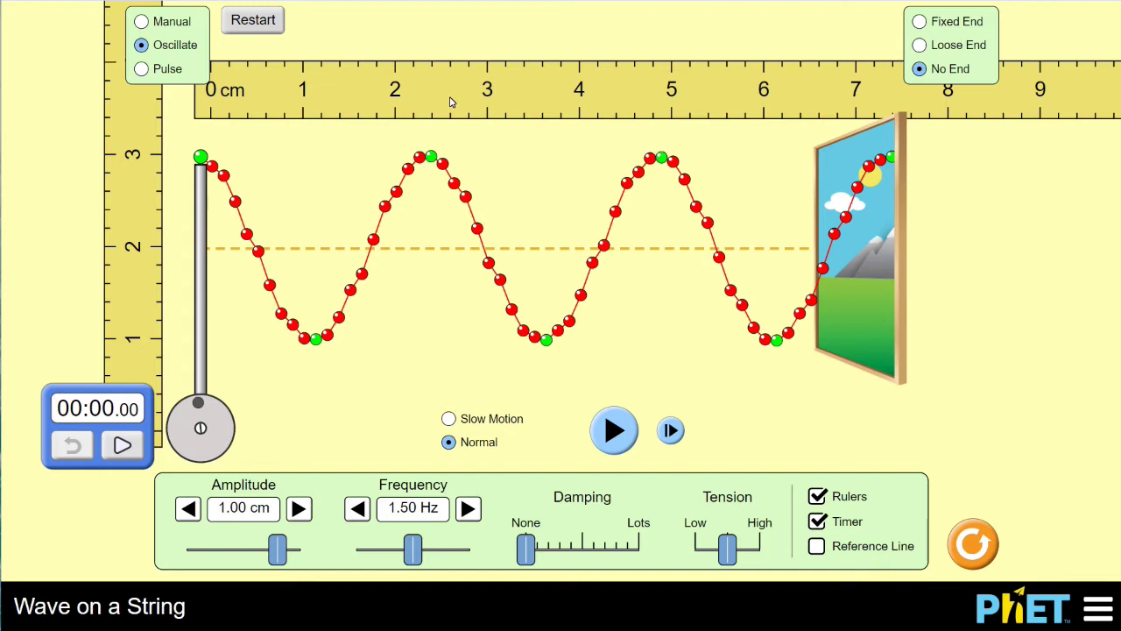
left_click_drag(456, 103, 666, 132)
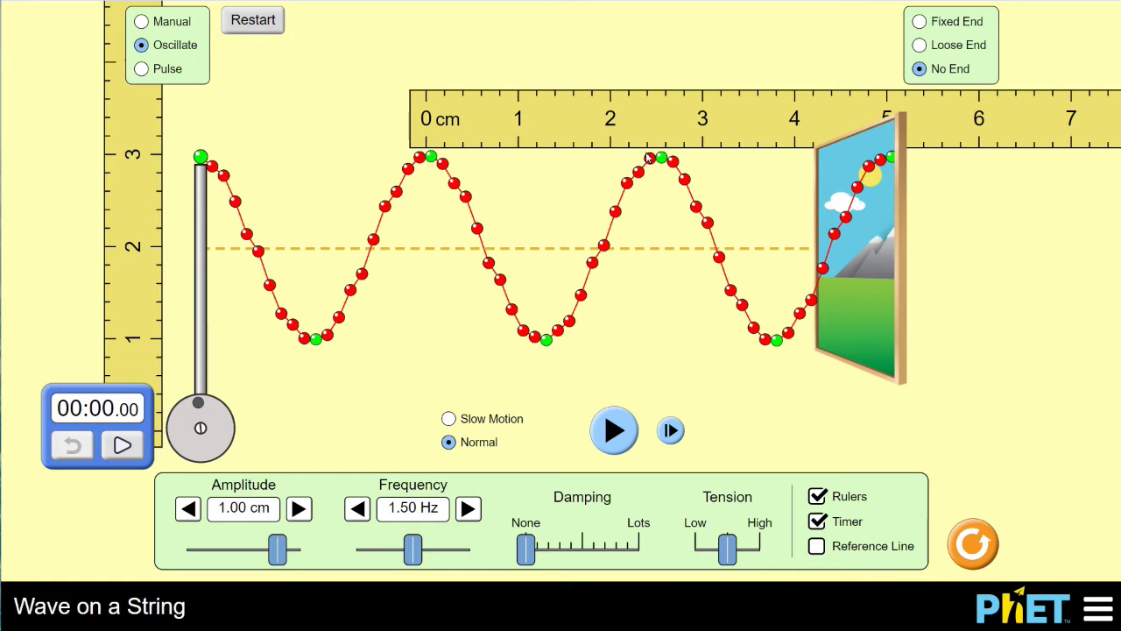
left_click_drag(437, 148, 440, 148)
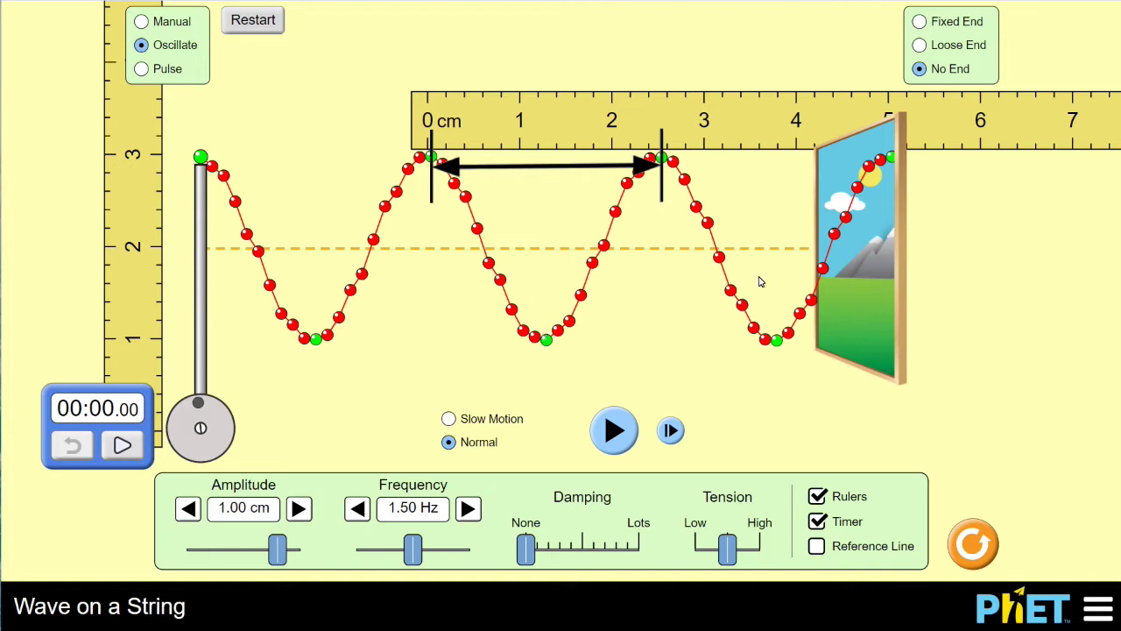
mouse_move(593, 125)
left_mouse_down()
mouse_move(665, 215)
mouse_move(706, 311)
left_mouse_up()
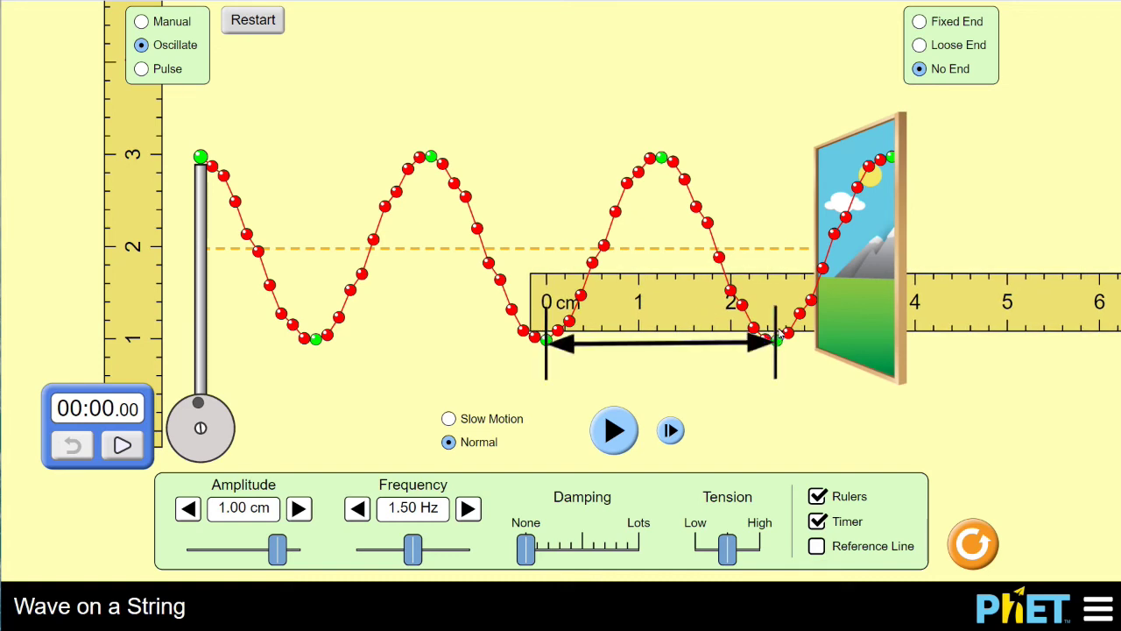
mouse_move(714, 323)
left_mouse_down()
mouse_move(612, 107)
mouse_move(487, 94)
mouse_move(429, 106)
left_mouse_up()
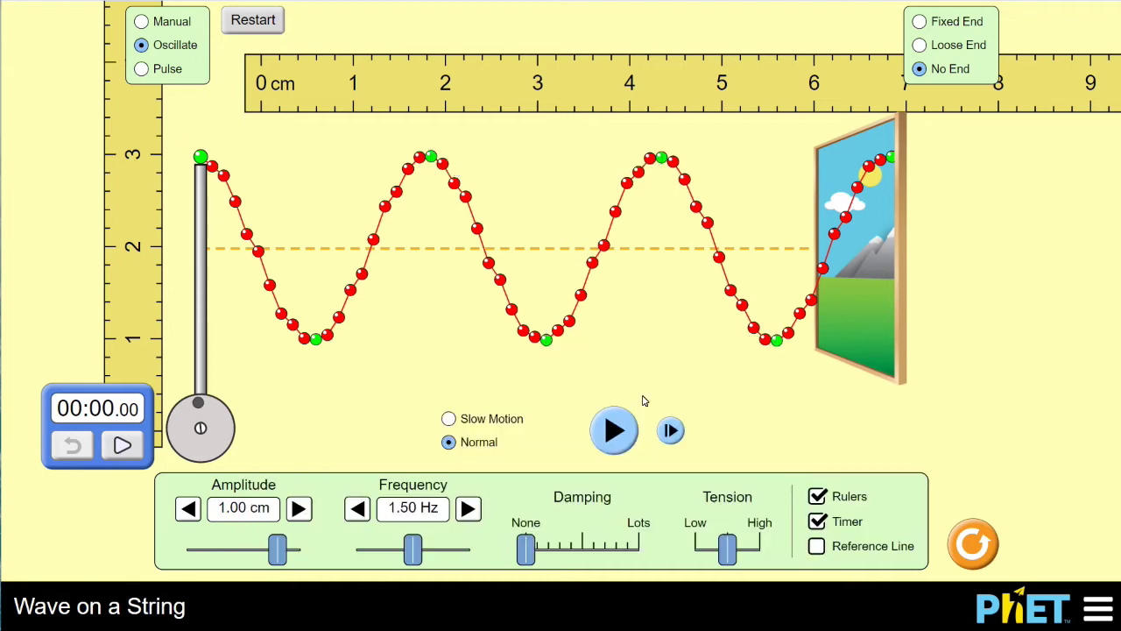
Step: Hide the rulers, play the wave in Slow Motion, and raise the stopwatch on the left
left_click(816, 496)
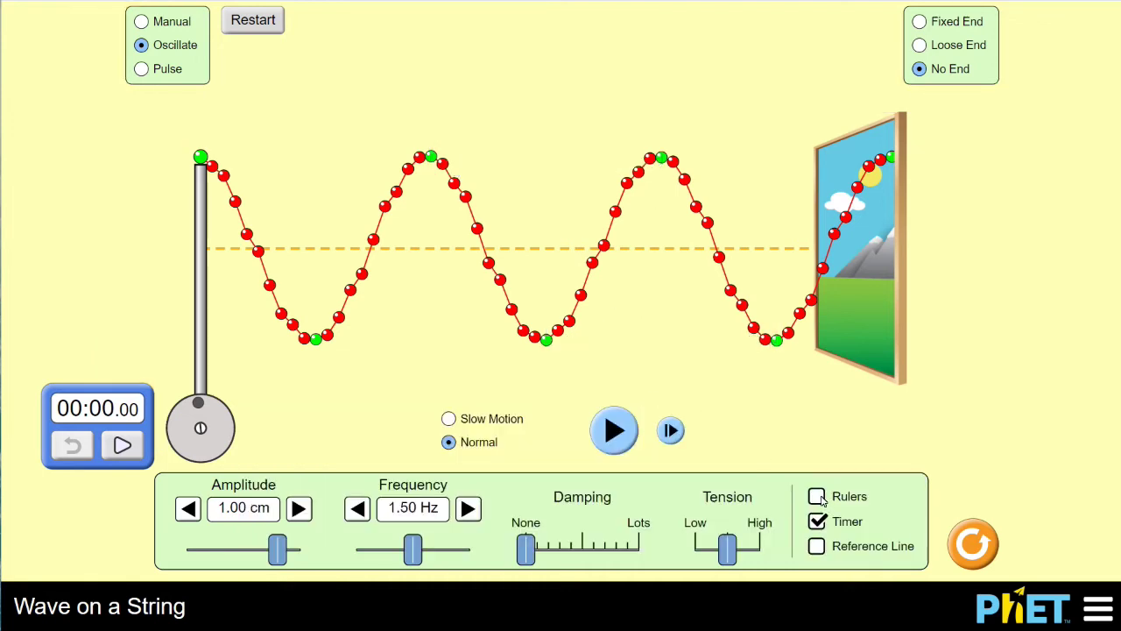
left_click(612, 438)
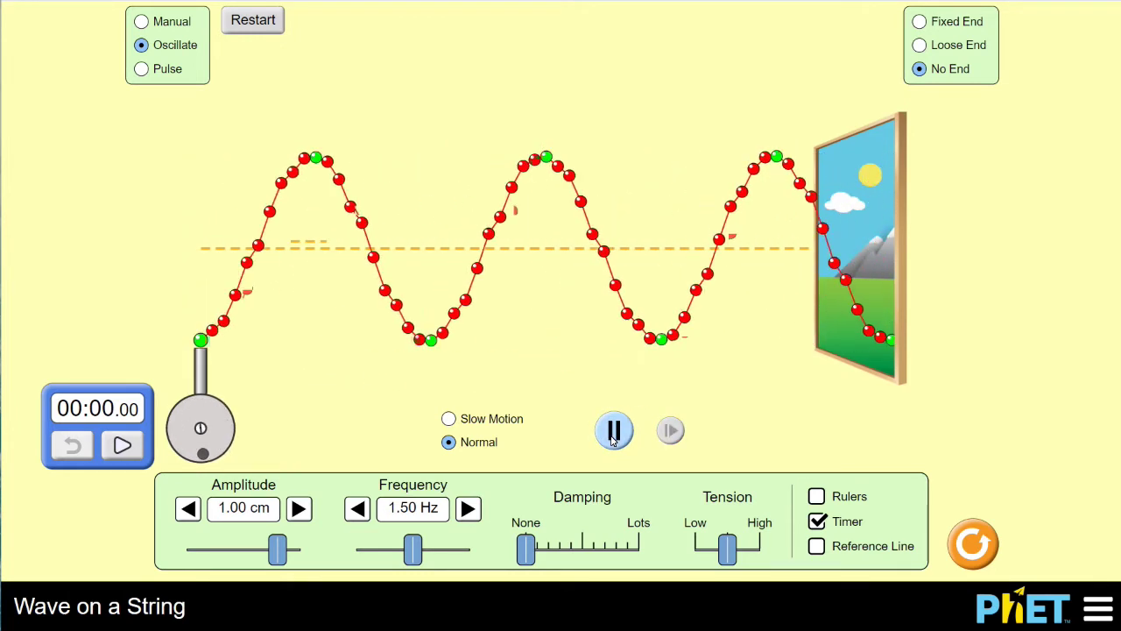
left_click(449, 418)
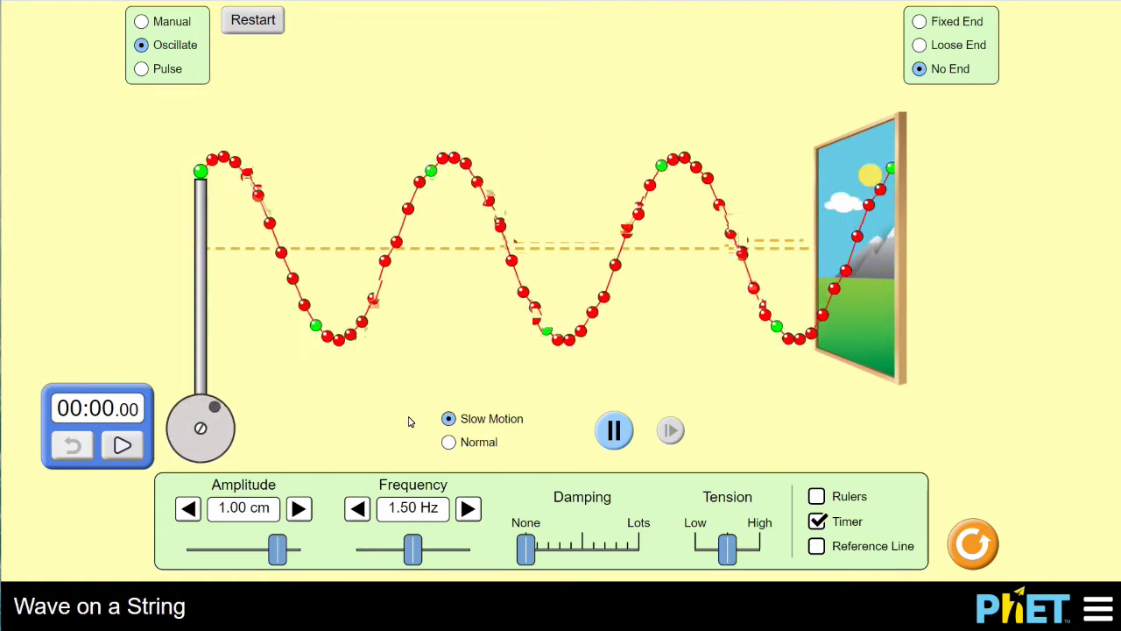
left_click_drag(87, 394, 84, 293)
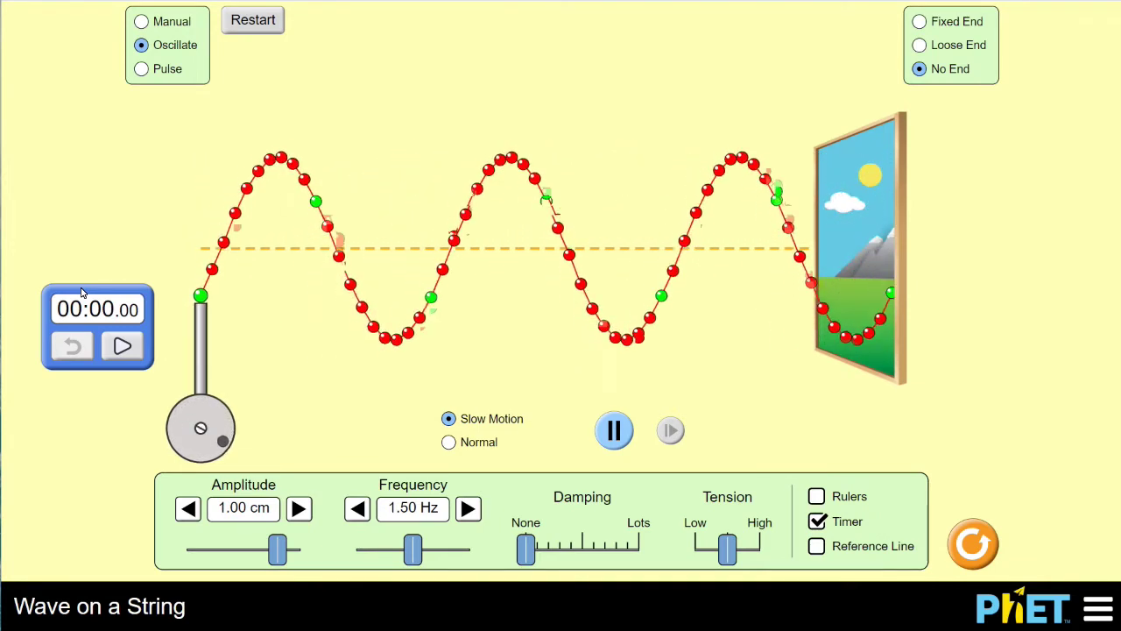
Step: Pause the wave and step it forward seven frames until the oscillator reaches its peak
left_click(616, 431)
left_click(673, 431)
left_click(672, 431)
left_click(673, 431)
left_click(673, 431)
left_click(673, 431)
left_click(671, 430)
left_click(670, 430)
left_click(671, 430)
left_click(671, 430)
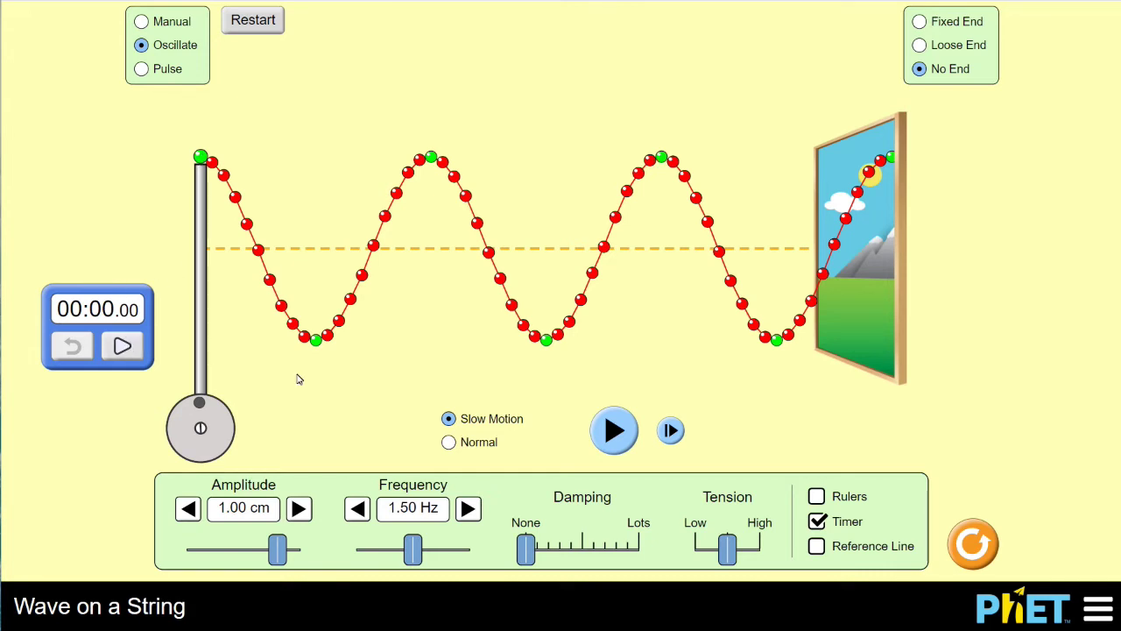
Step: Time one slow-motion oscillation to 00:00.67, then move the stopwatch to the top centre
left_click(121, 348)
left_click_drag(111, 298, 113, 224)
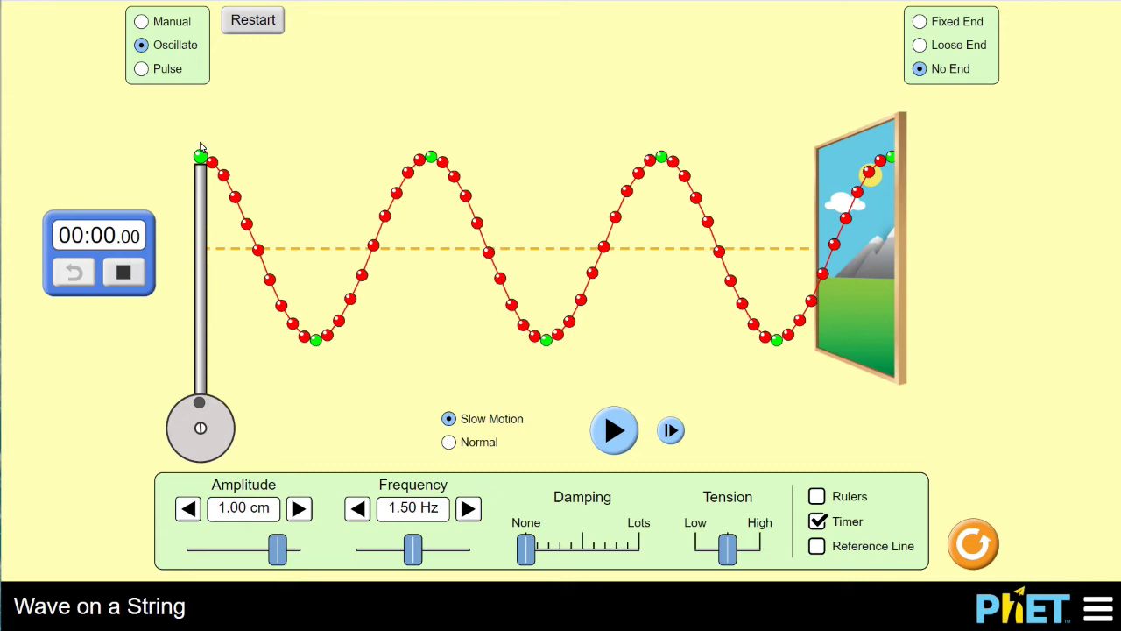
left_click(613, 431)
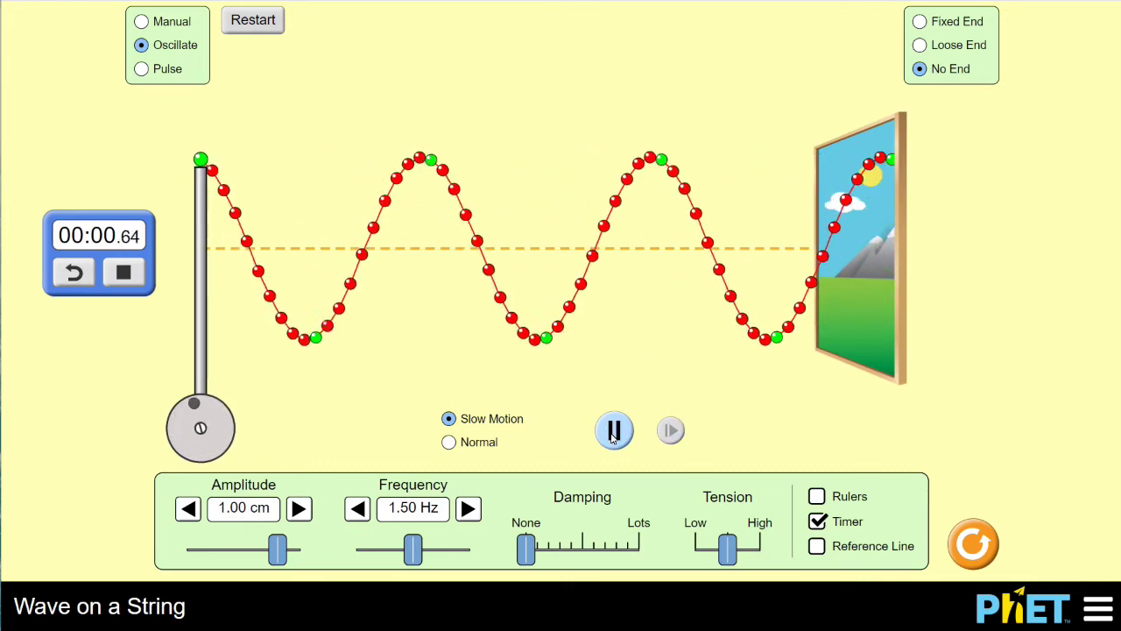
left_click(613, 432)
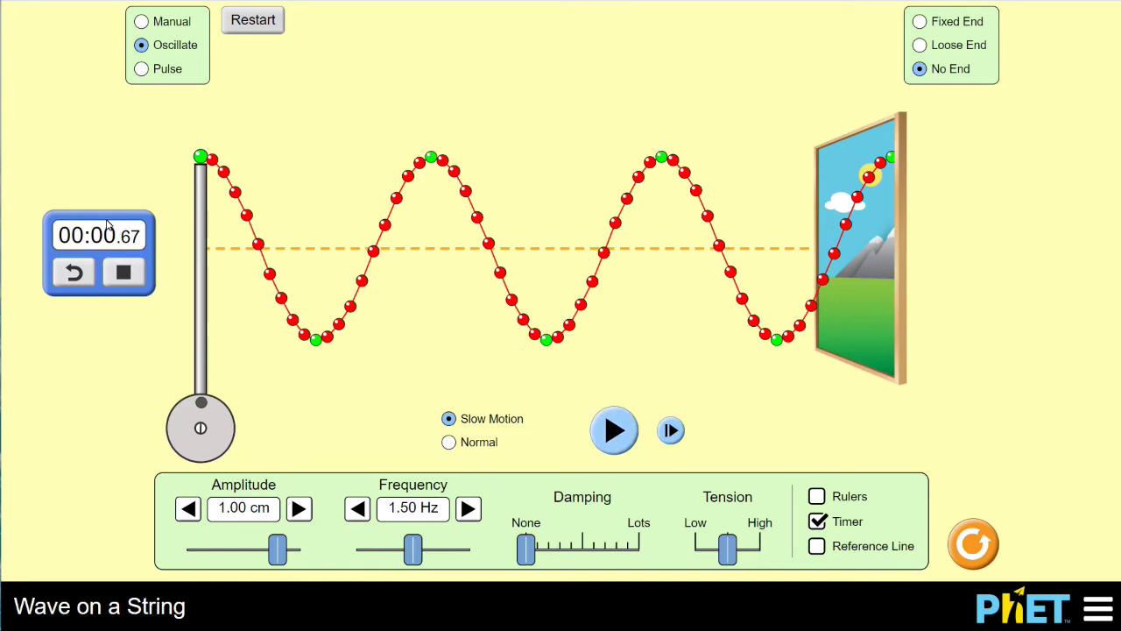
left_click_drag(109, 223, 108, 211)
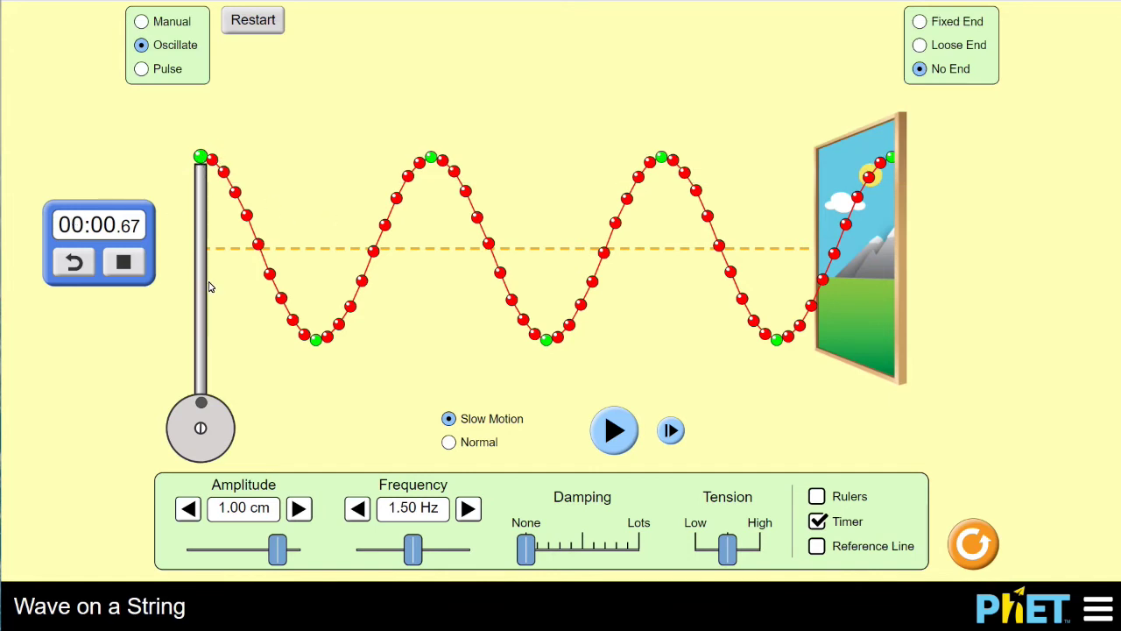
left_click_drag(117, 213, 673, 54)
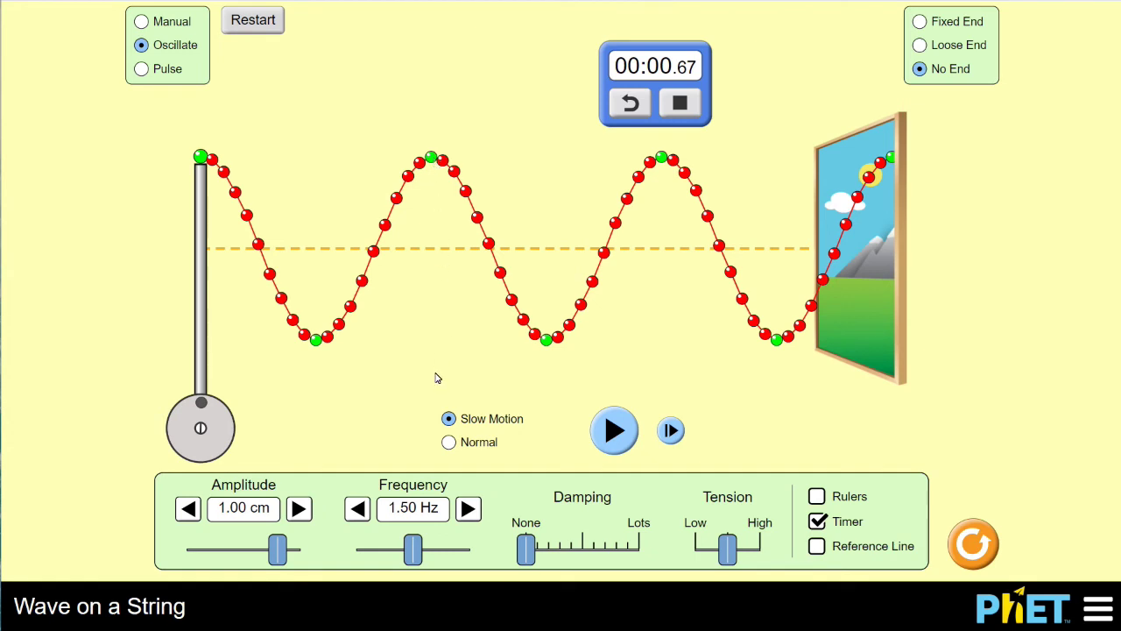
Step: Reset and restart the stopwatch, then run and pause the wave for another oscillation
left_click(621, 107)
left_click_drag(650, 54, 544, 58)
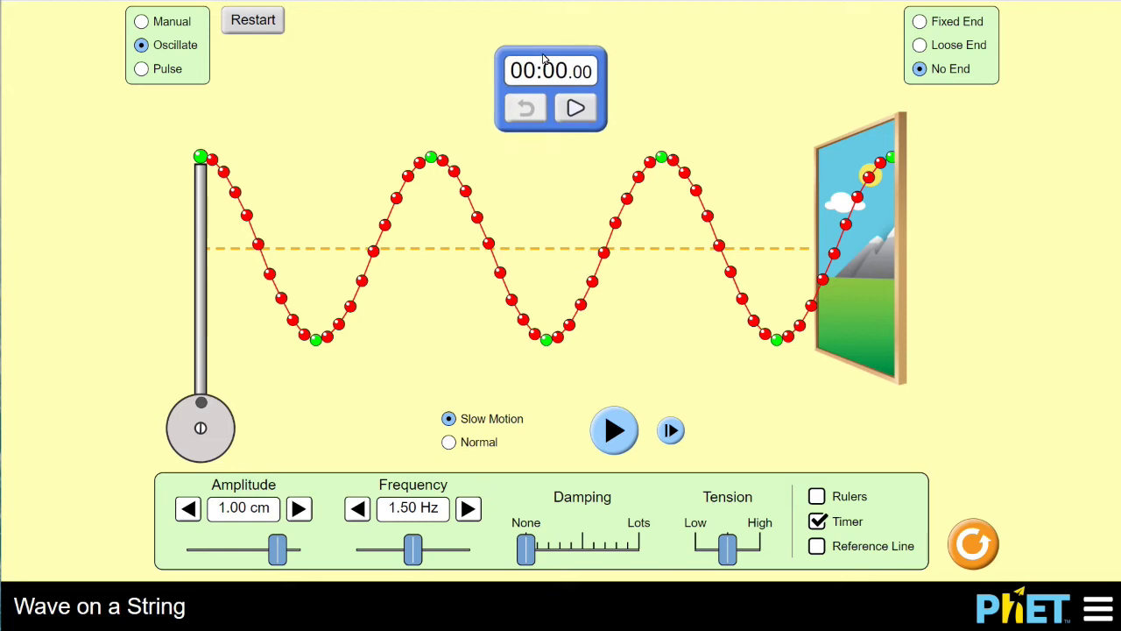
left_click(575, 107)
left_click(613, 431)
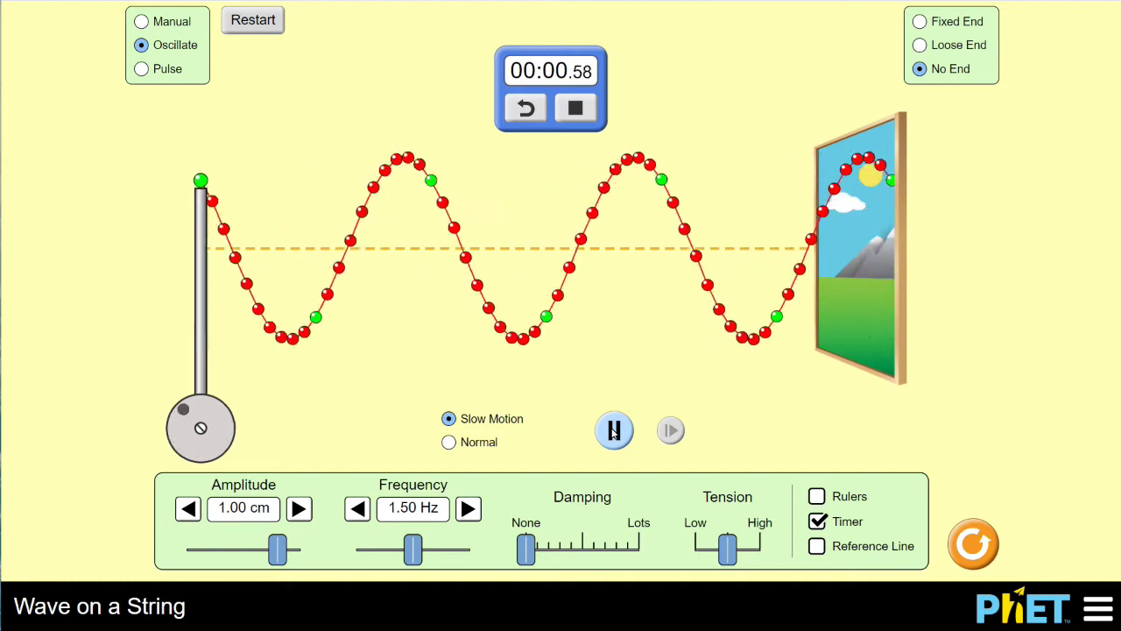
left_click(613, 430)
Step: Step the paused wave forward five frames to complete the cycle
left_click(671, 431)
left_click(671, 430)
left_click(671, 431)
left_click(671, 431)
left_click(671, 430)
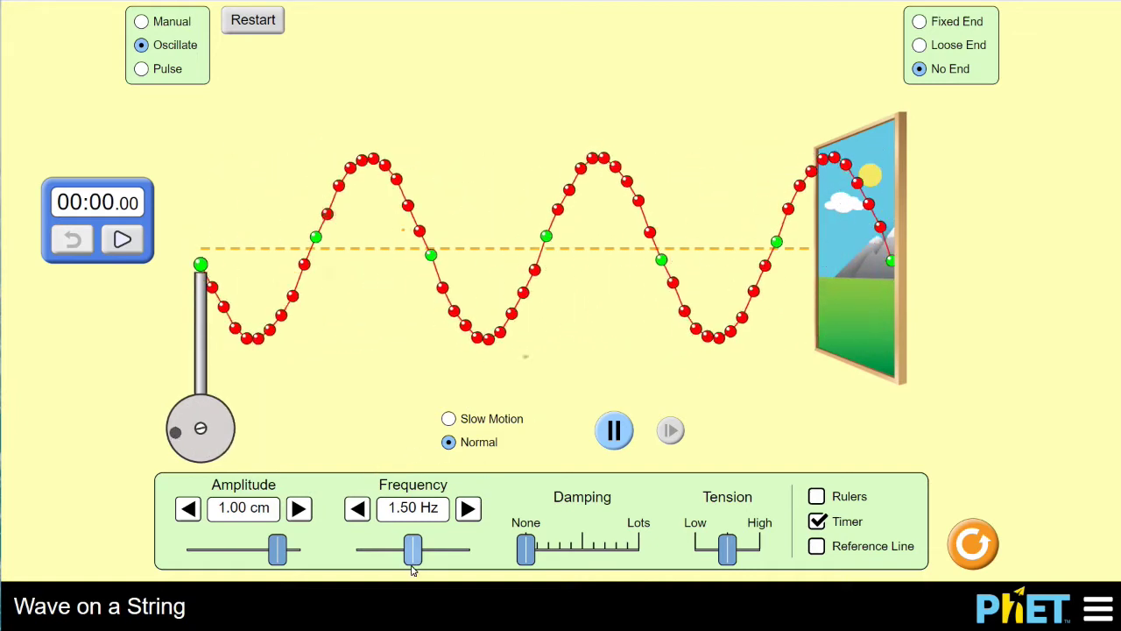
Step: Raise the frequency past 1.50 Hz and fine-tune it to exactly 2.00 Hz
left_click_drag(412, 555, 432, 557)
left_click(363, 516)
left_click(363, 517)
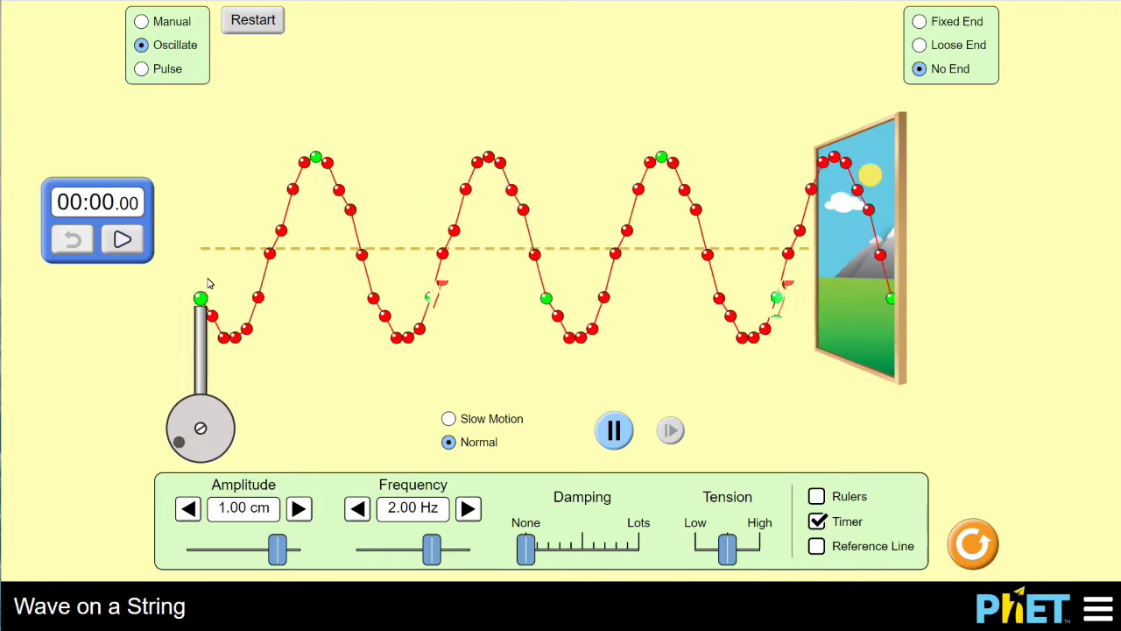
Step: Switch to Slow Motion, pause, and step the wave until the oscillator peaks
left_click(448, 420)
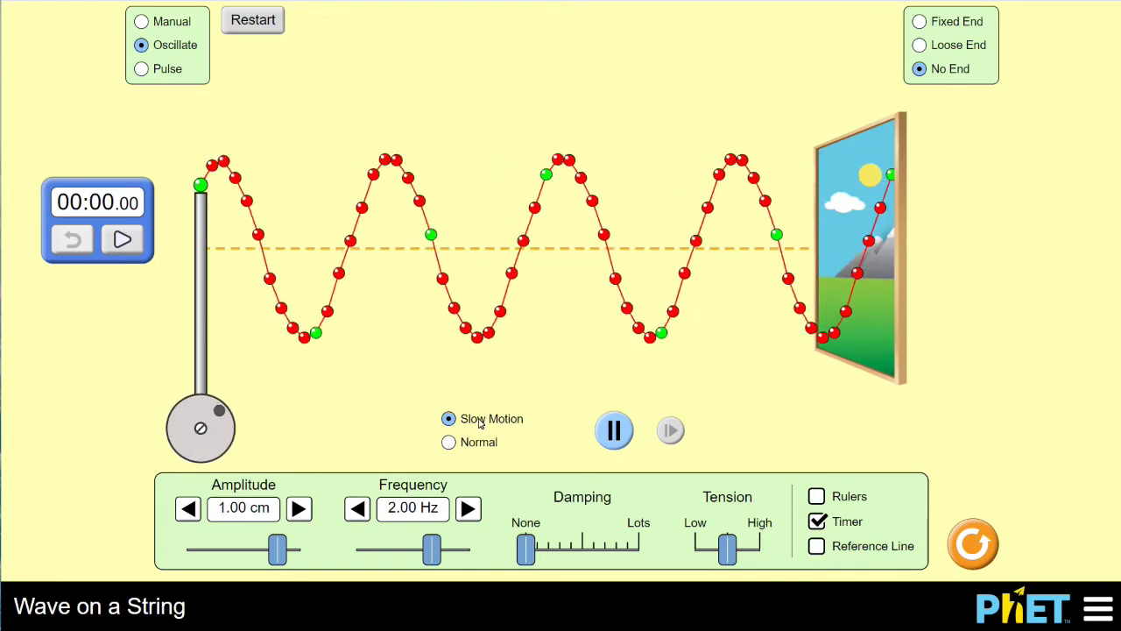
left_click(614, 433)
left_click(670, 431)
left_click(670, 431)
left_click(671, 431)
left_click(670, 431)
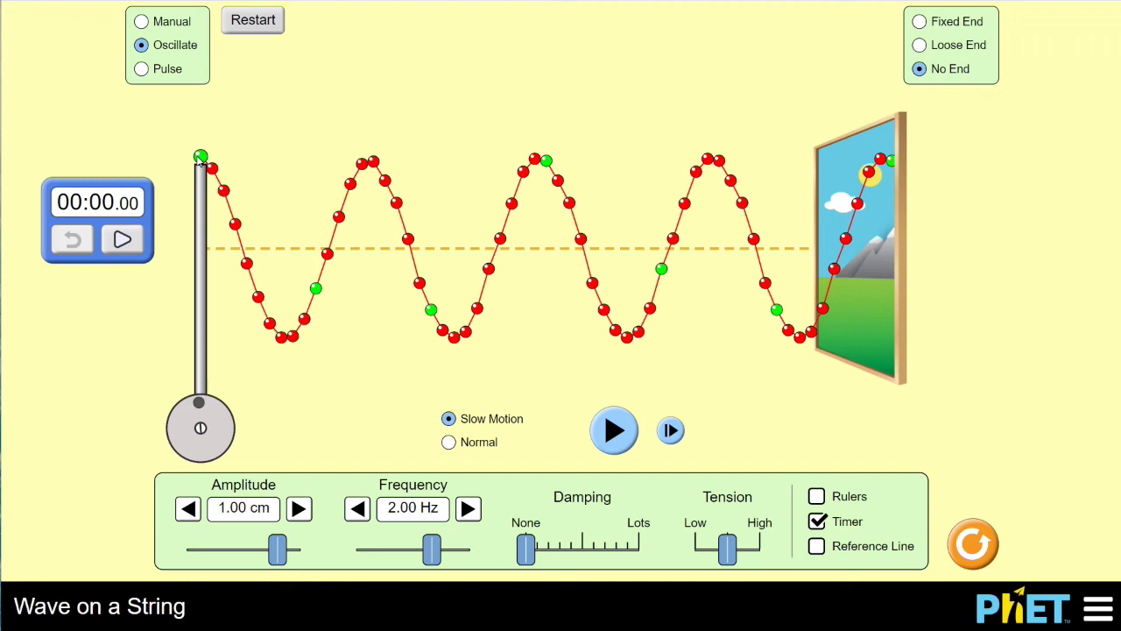
Step: Start the stopwatch, run one oscillation, then pause and step back to the peak at 00:00.51
left_click(123, 240)
left_click_drag(128, 184, 133, 181)
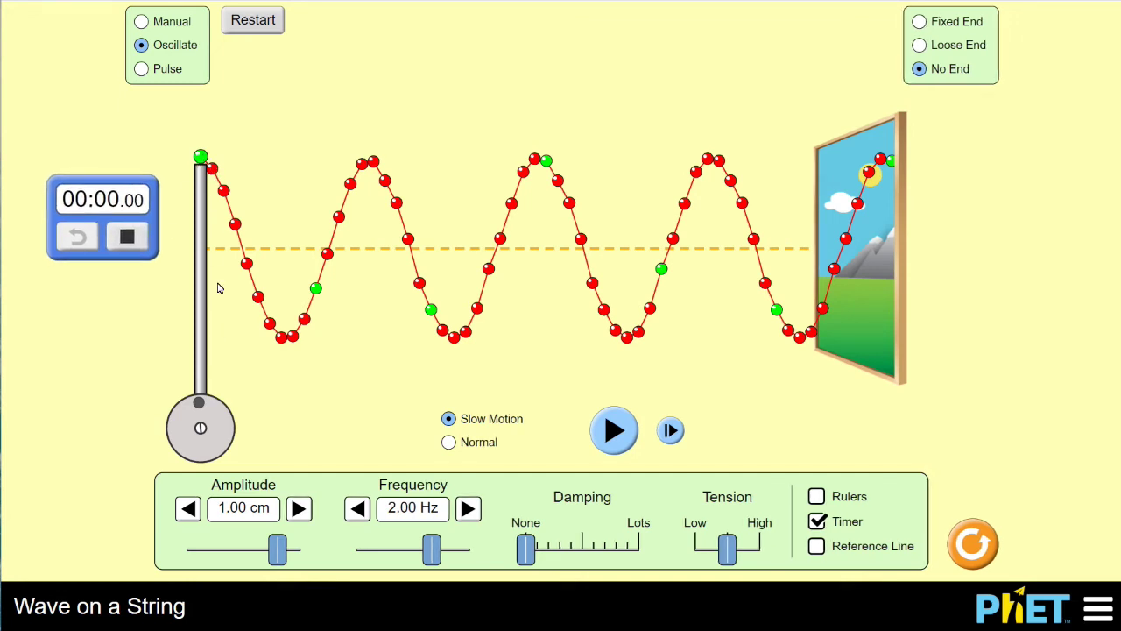
left_click(614, 431)
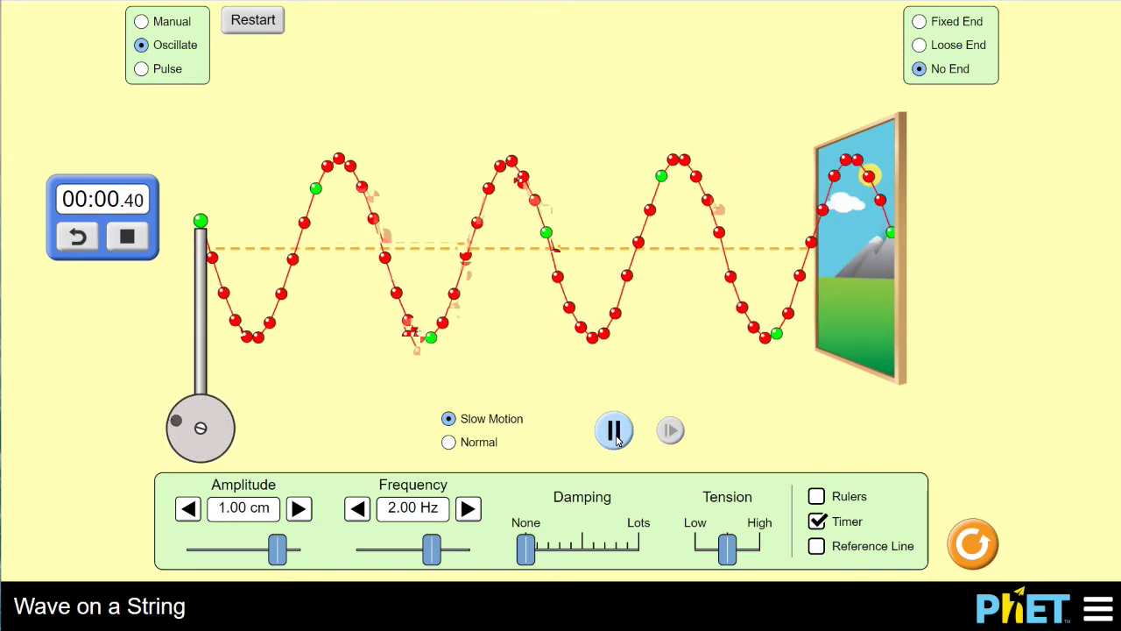
left_click(614, 431)
left_click(672, 438)
left_click(671, 431)
left_click(671, 431)
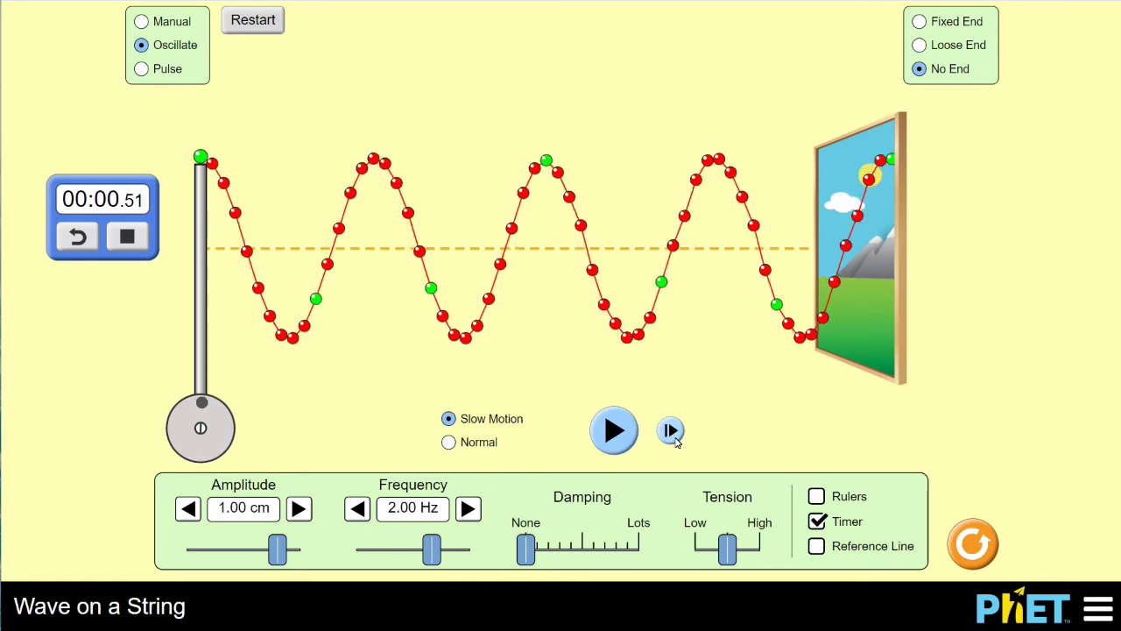
left_click_drag(112, 189, 123, 179)
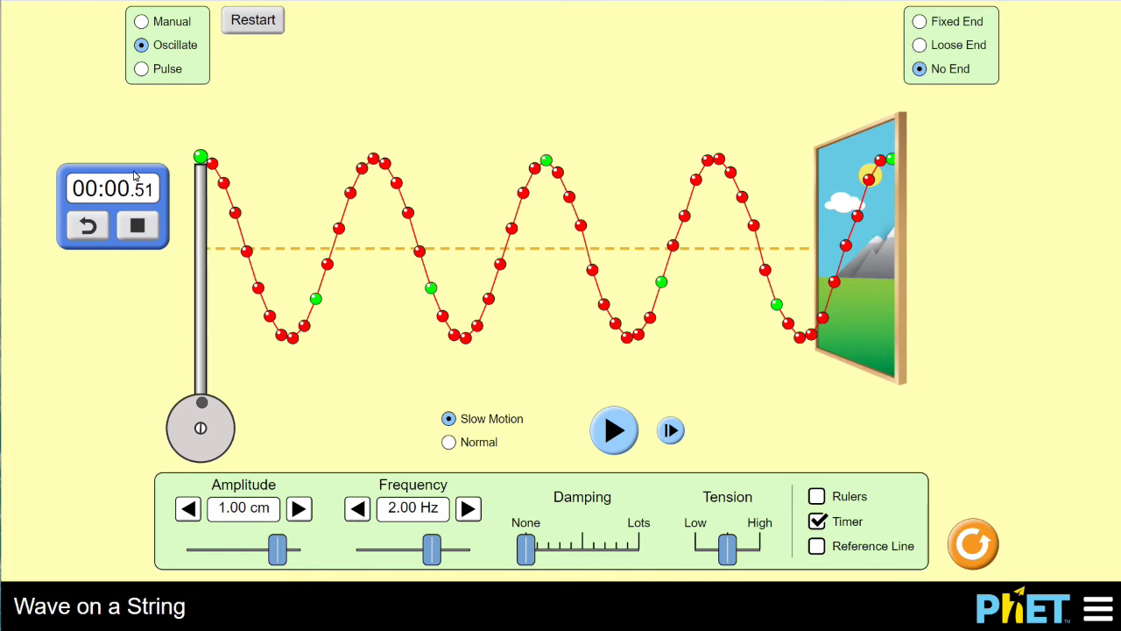
Step: Return to Normal speed, stop the stopwatch at 00:00.51, and resume the 2.00 Hz wave
left_click_drag(134, 175, 123, 173)
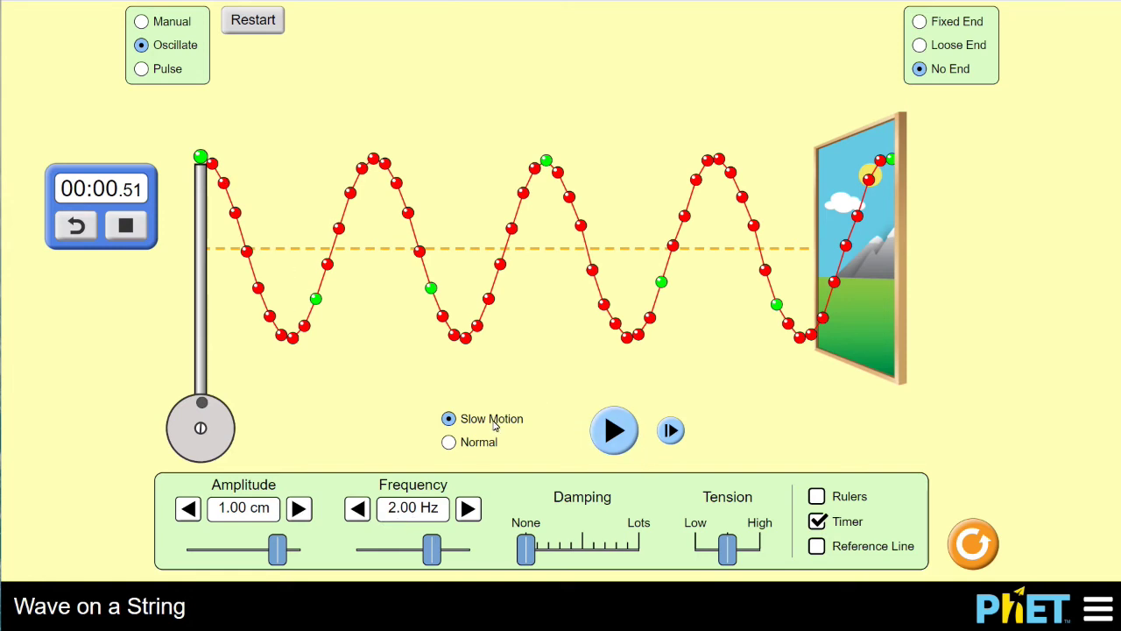
left_click(449, 442)
left_click(126, 225)
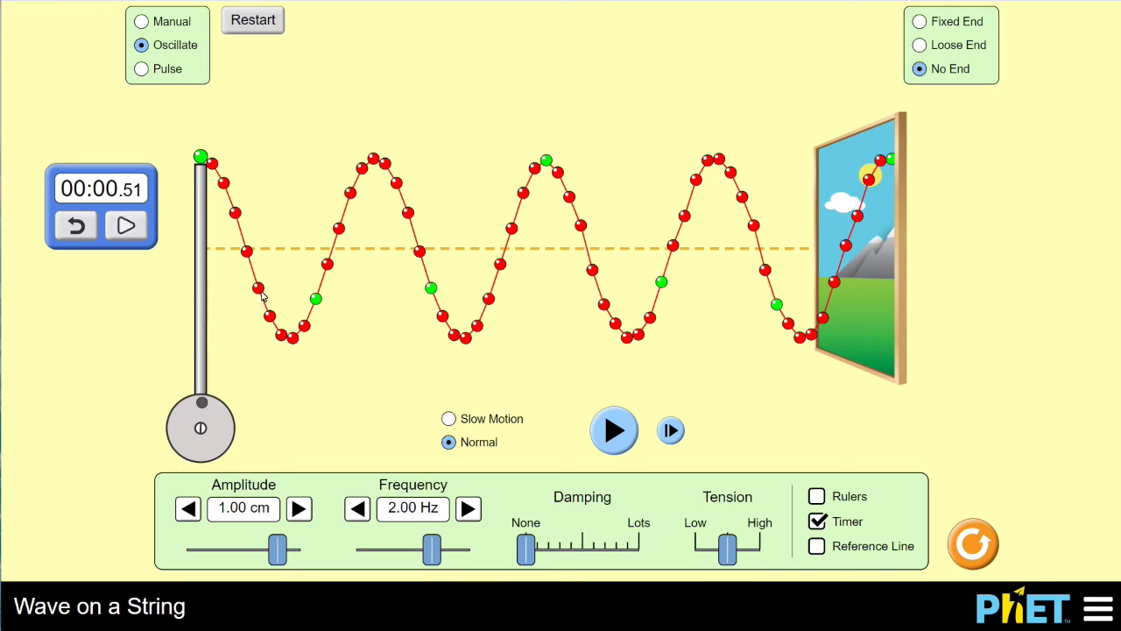
left_click(615, 437)
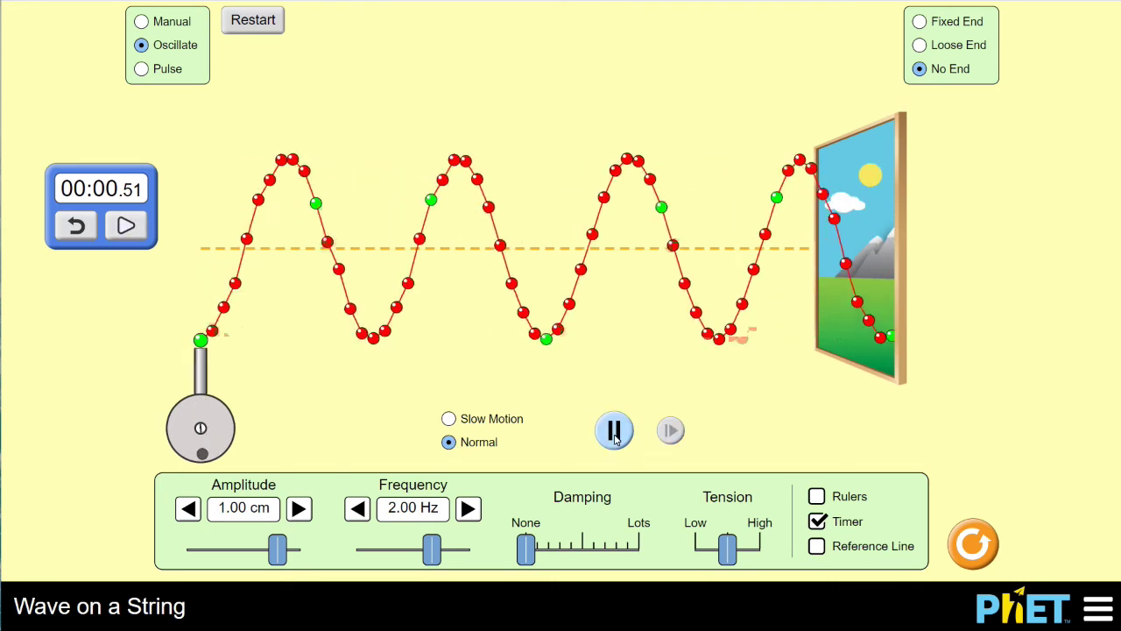